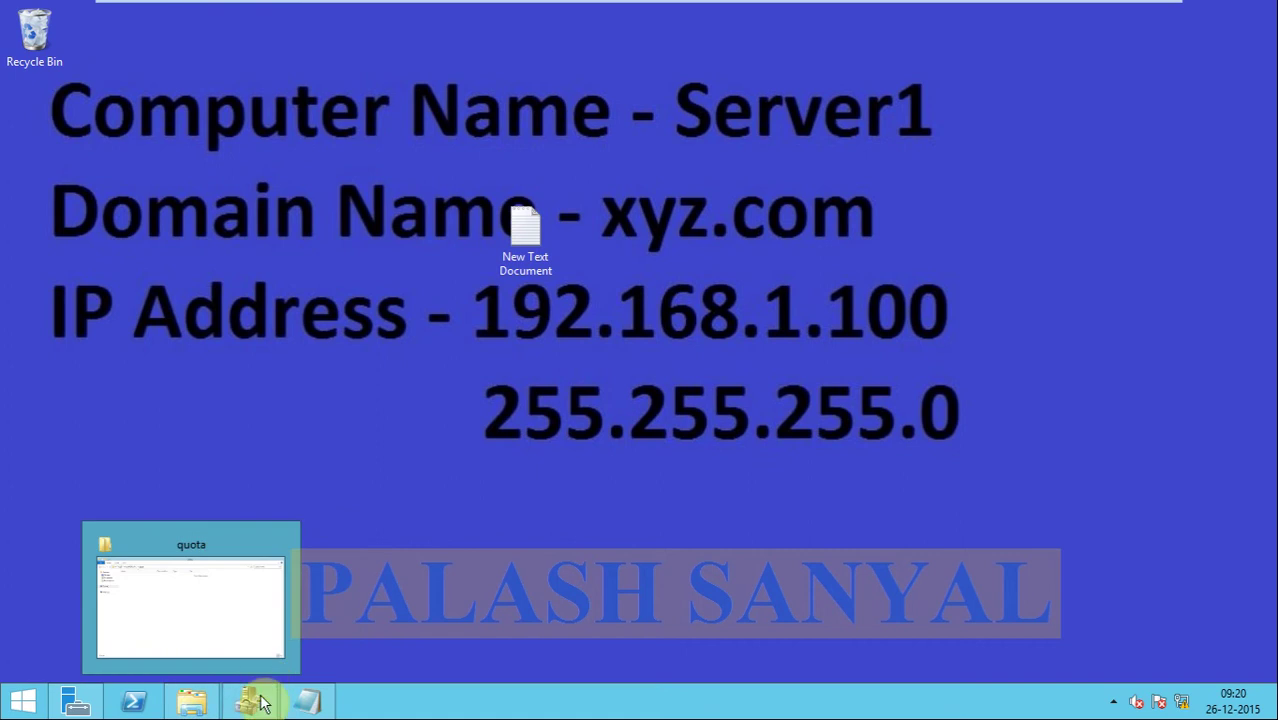
Step: Restore File Server Resource Manager and show the built-in file groups under File Screening Management
left_click(252, 702)
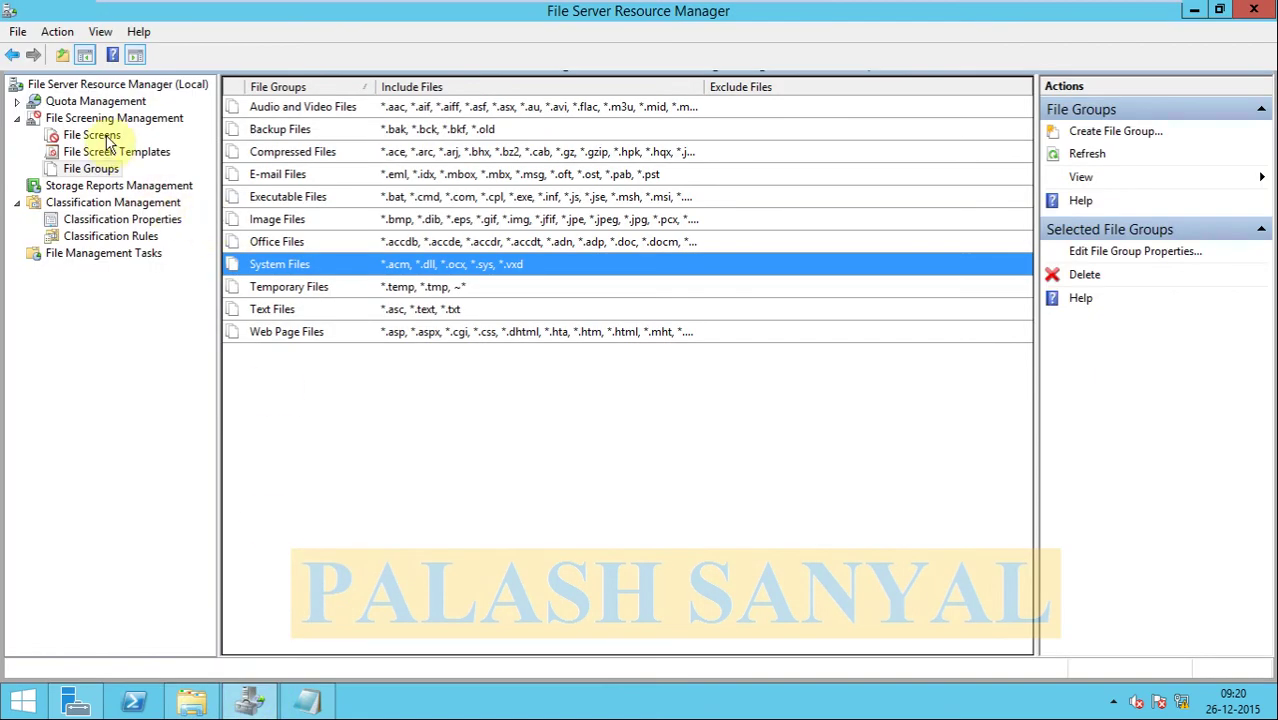
left_click(16, 118)
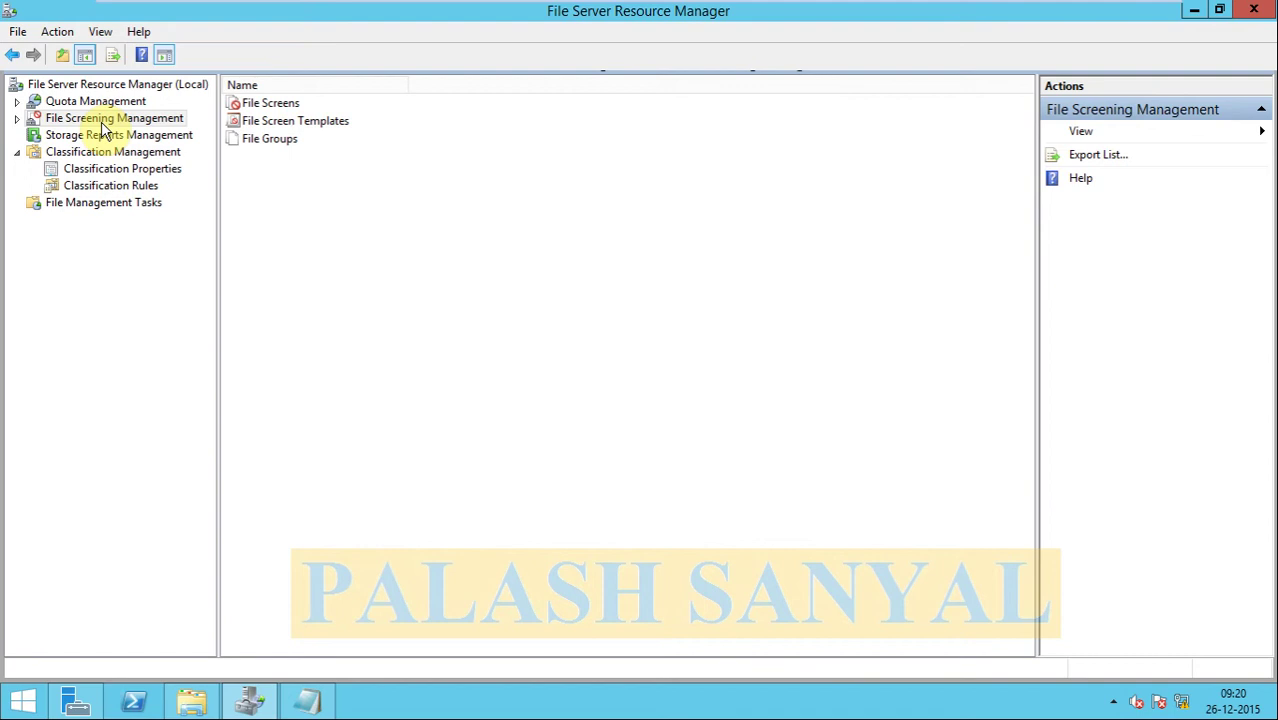
left_click(16, 119)
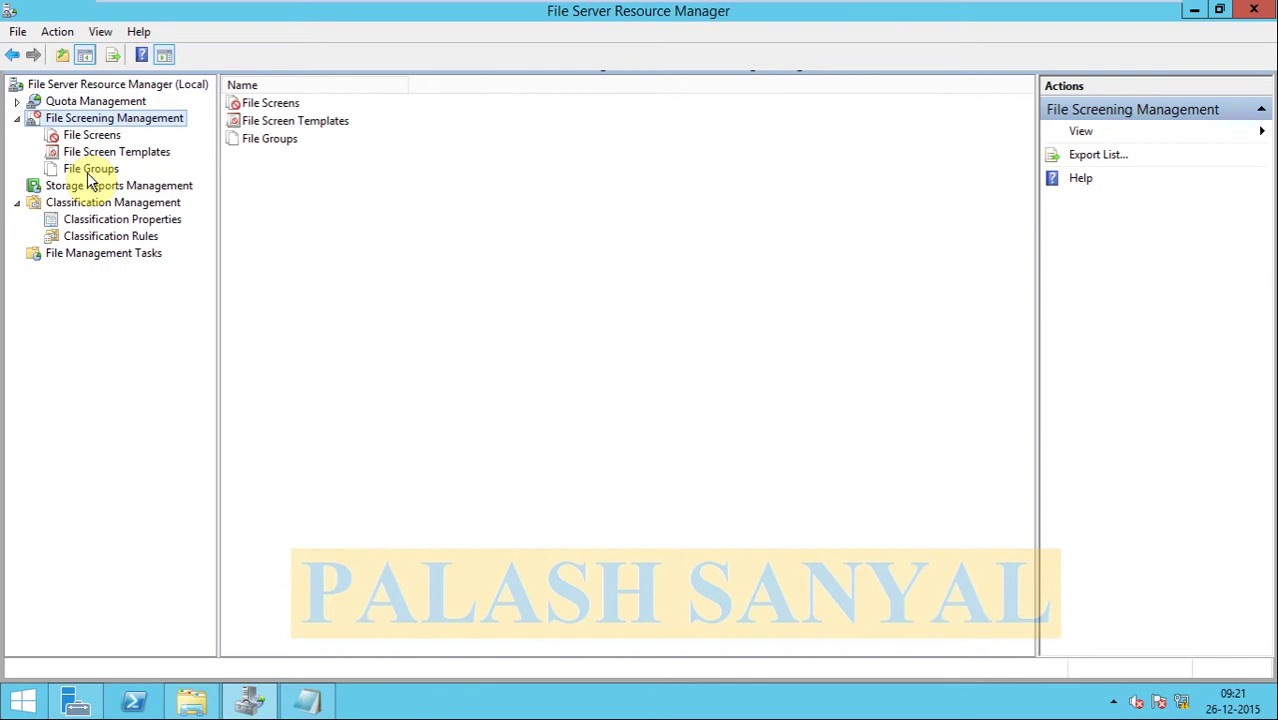
left_click(87, 172)
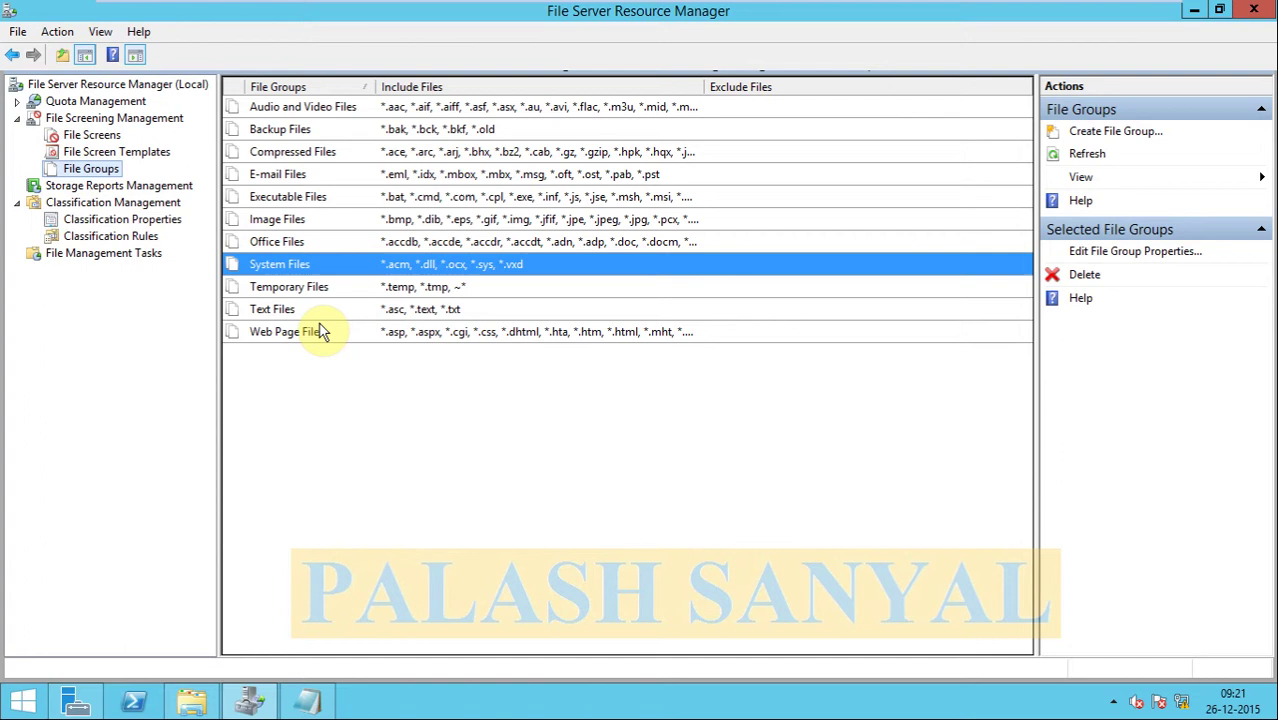
Step: Create a new file group named 'Block text & Bmp Files'
right_click(97, 177)
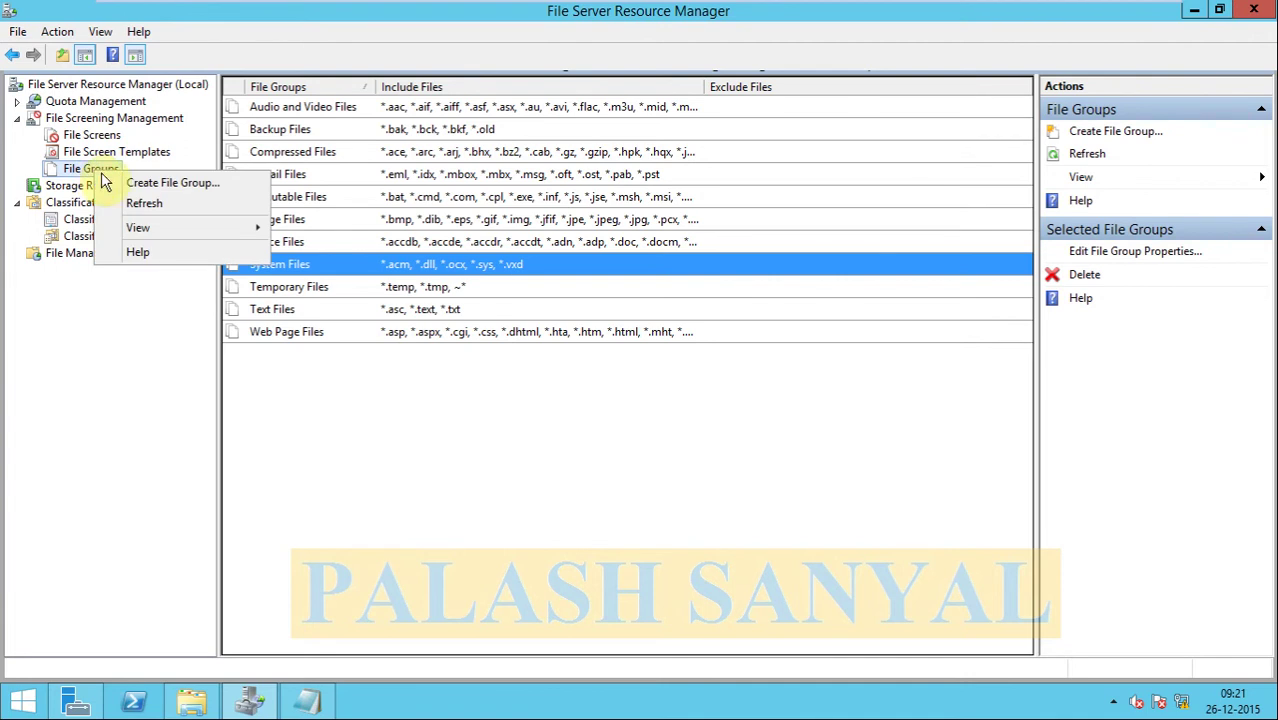
left_click(131, 190)
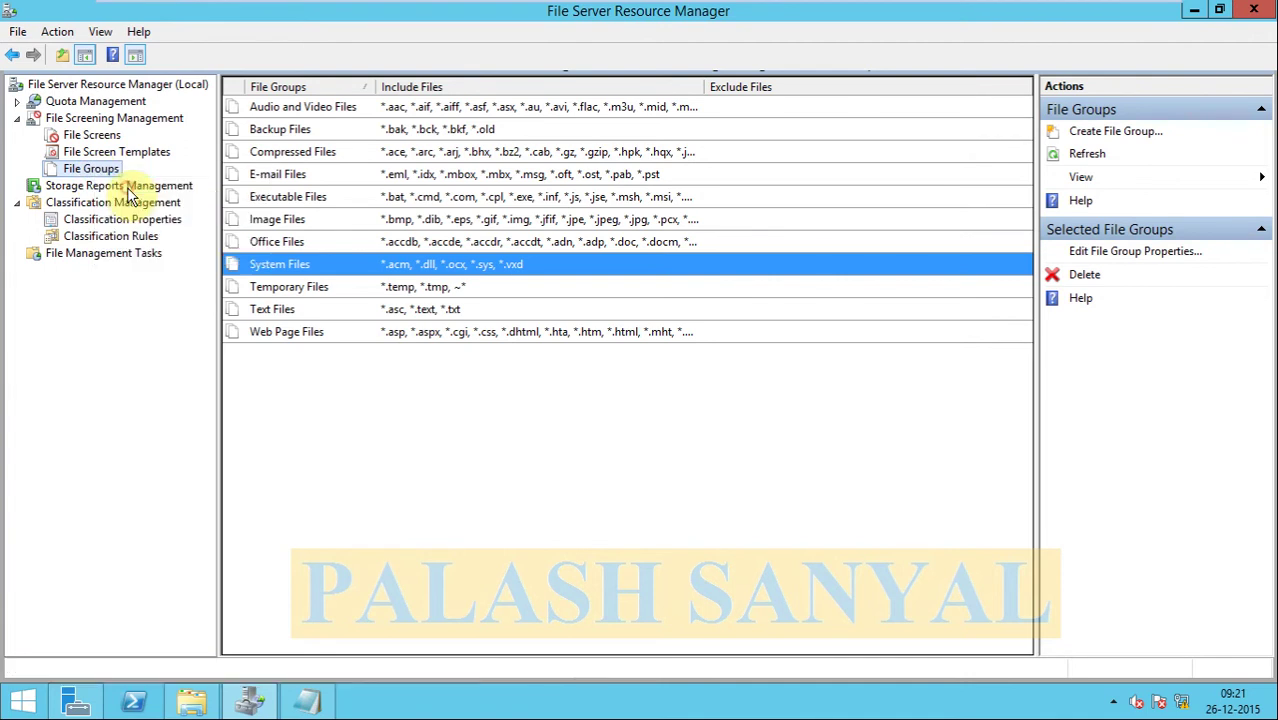
left_click(474, 197)
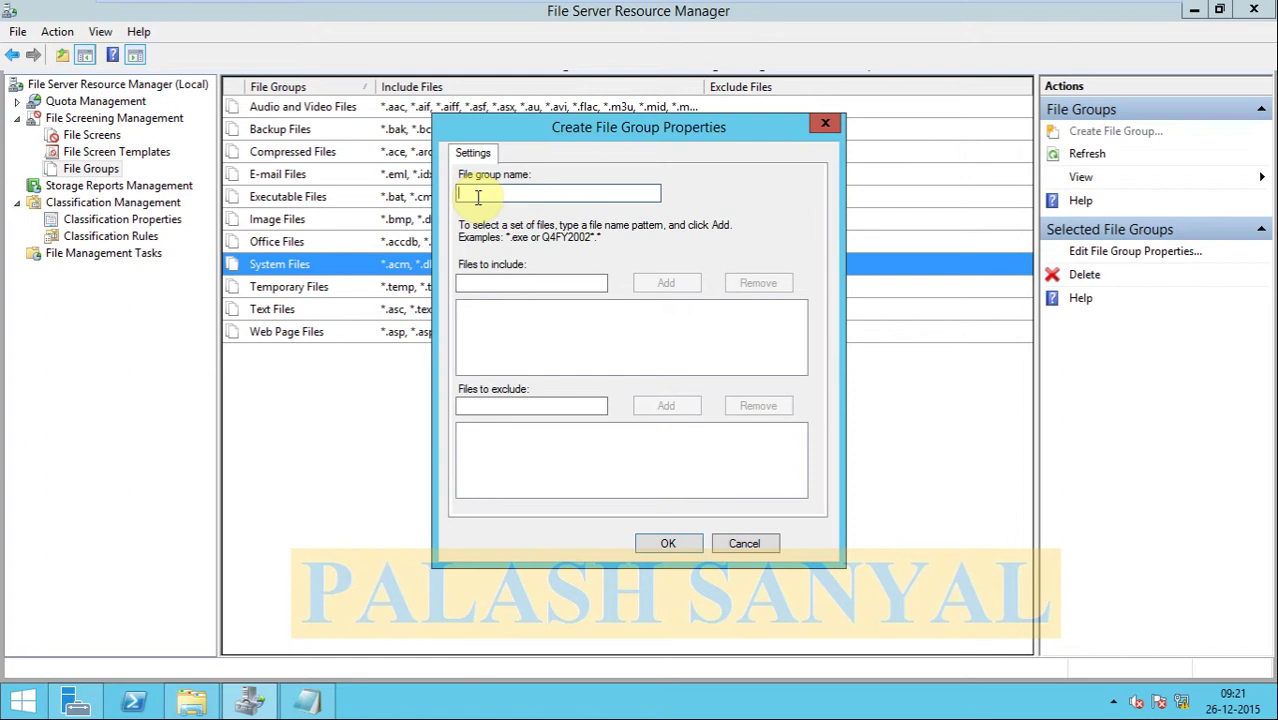
type("Bl")
type("ock t")
type("ext")
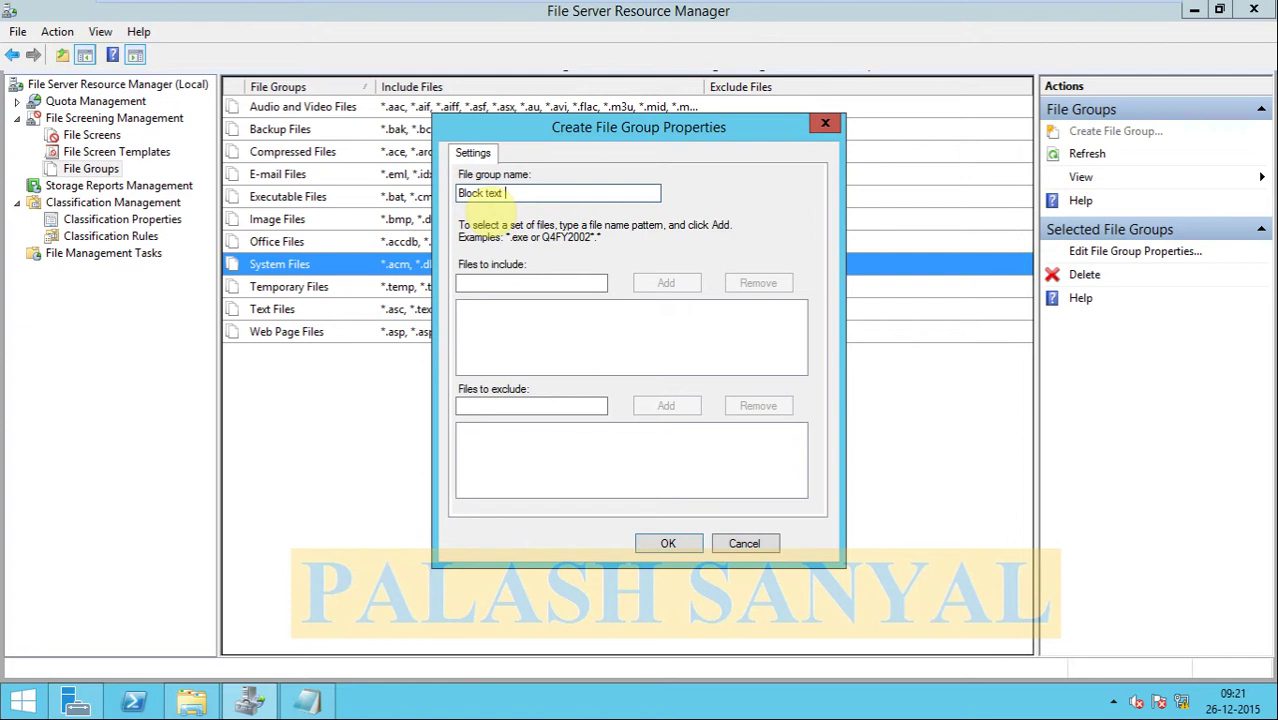
type(" & B")
type("m")
type("p Files")
Step: Add *.txt and *.bmp to the group's files to include
left_click(484, 284)
left_click(484, 284)
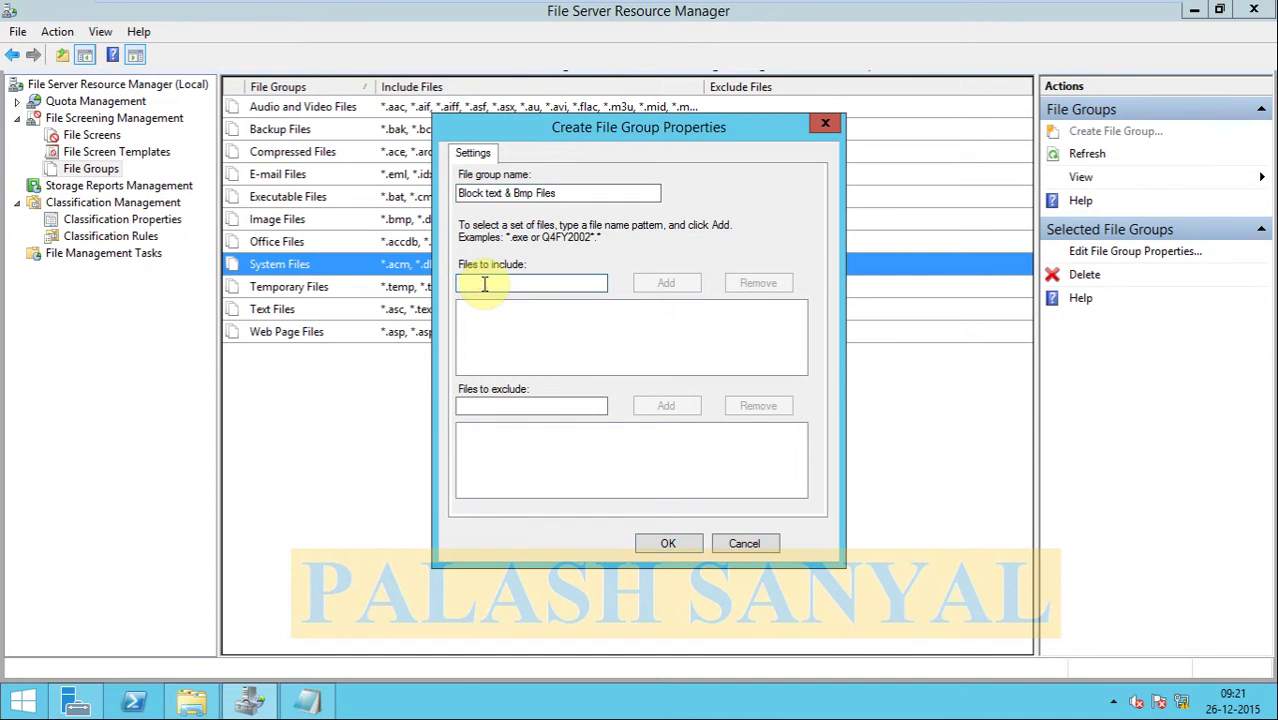
type("*.")
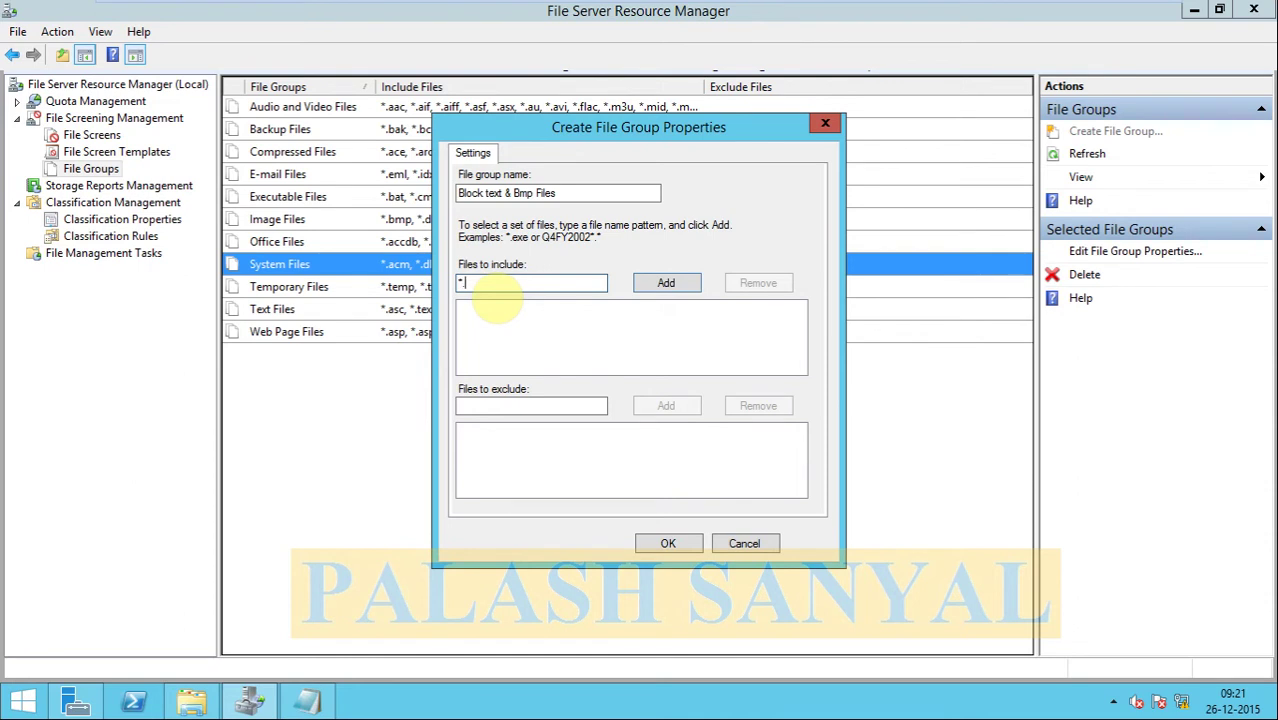
type("txt")
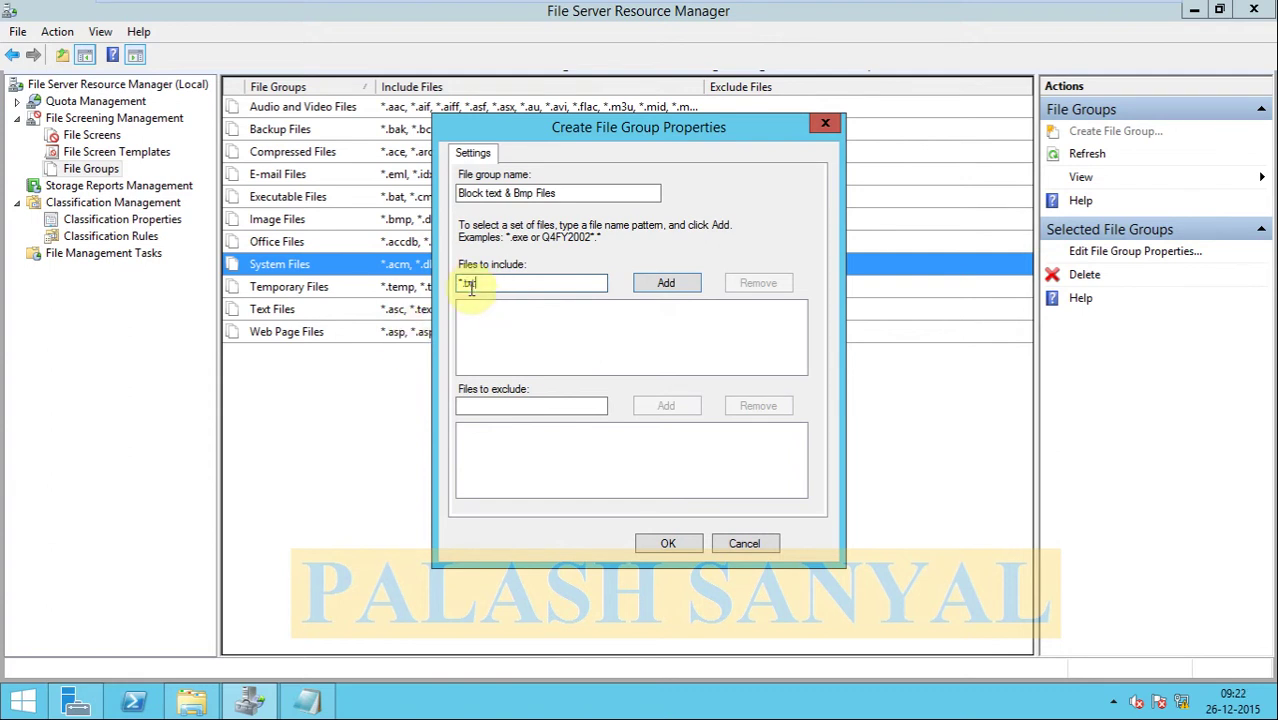
left_click(663, 283)
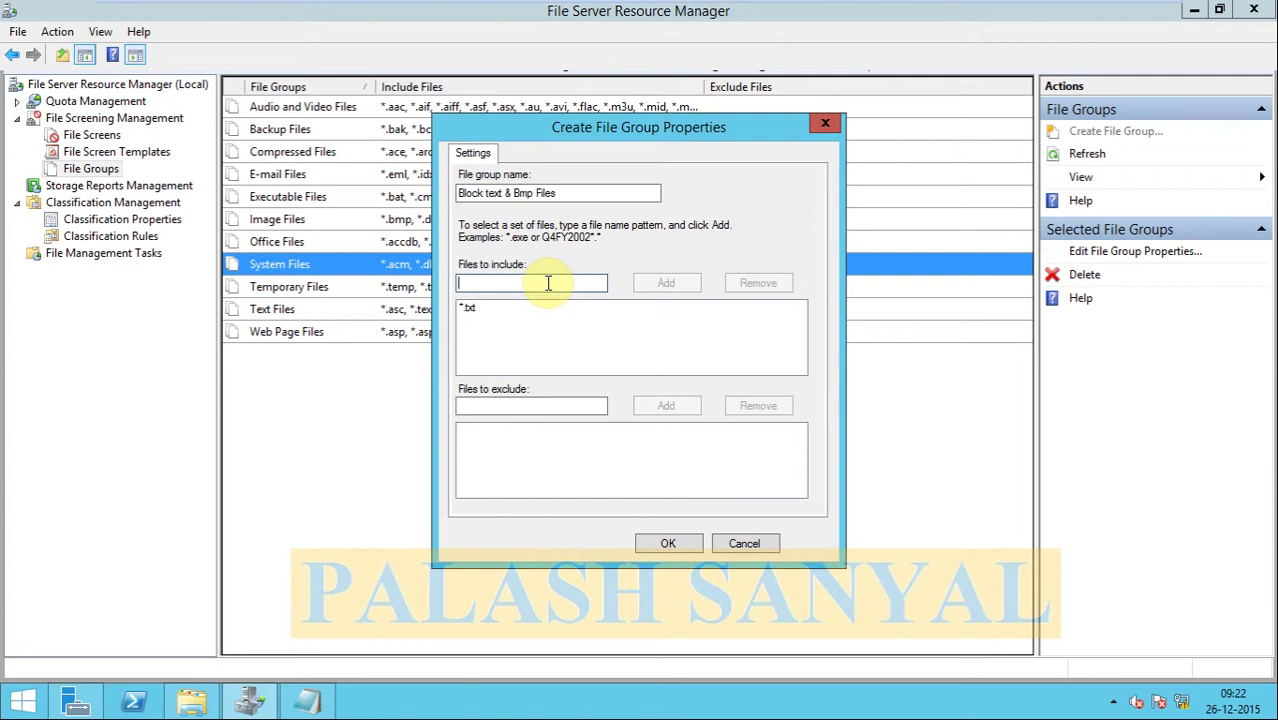
type("*.")
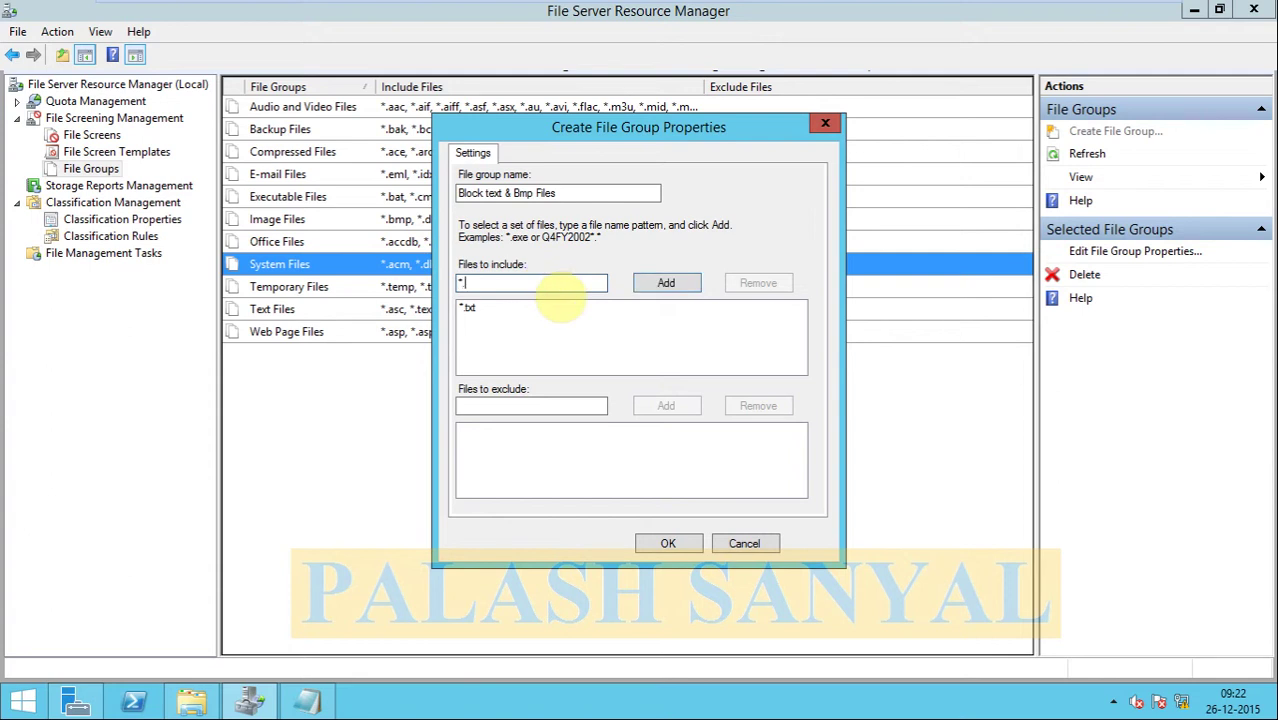
type("bmp")
left_click(664, 284)
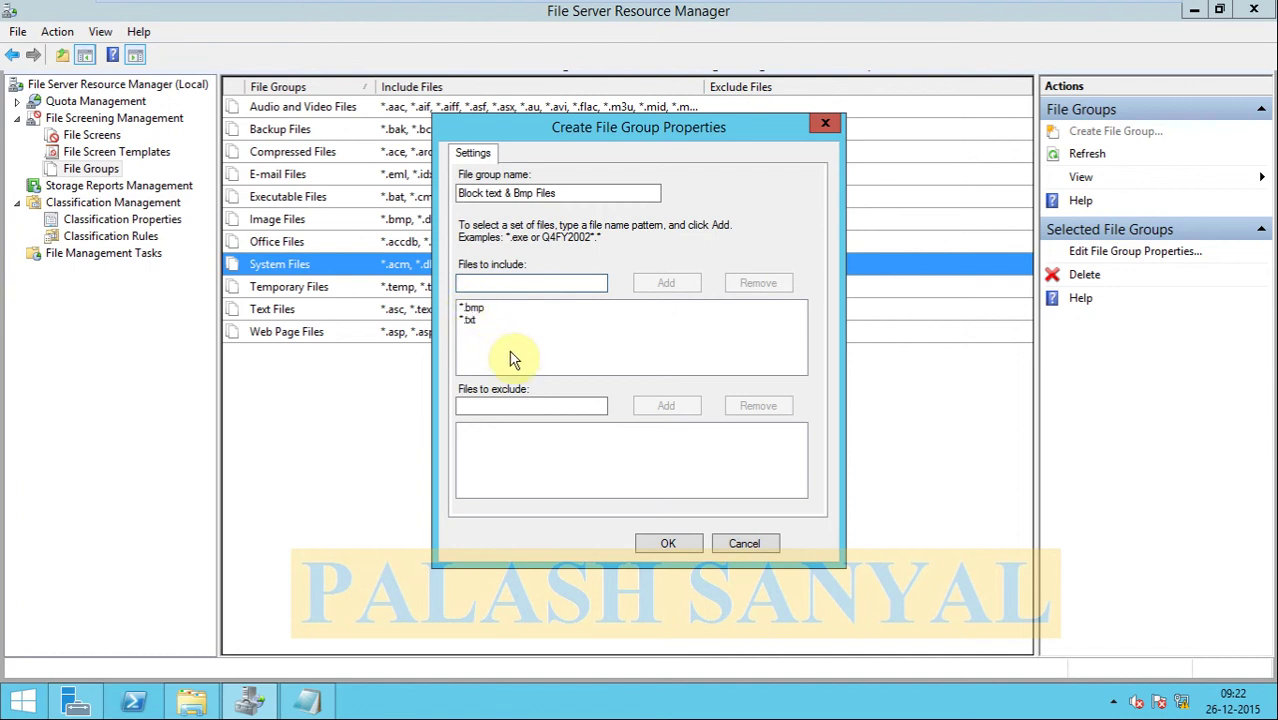
Step: Save the Block text & Bmp Files group and show the file screen templates list
left_click(668, 544)
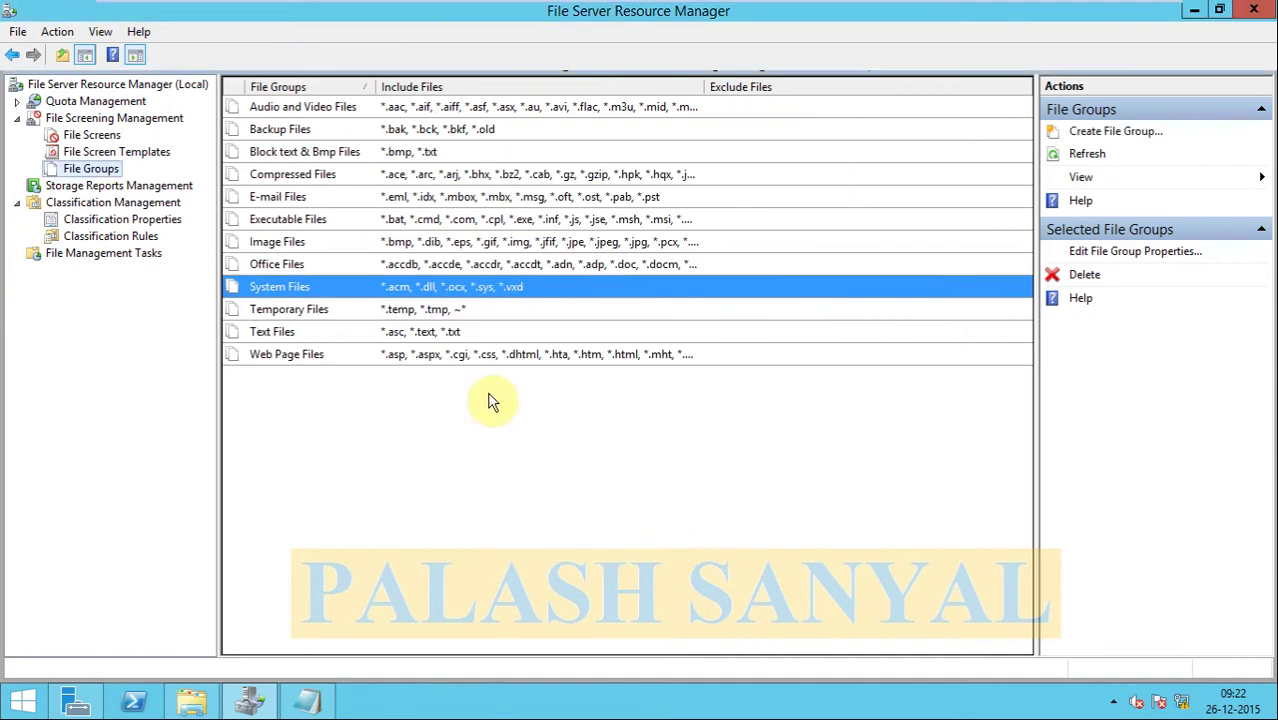
left_click(296, 158)
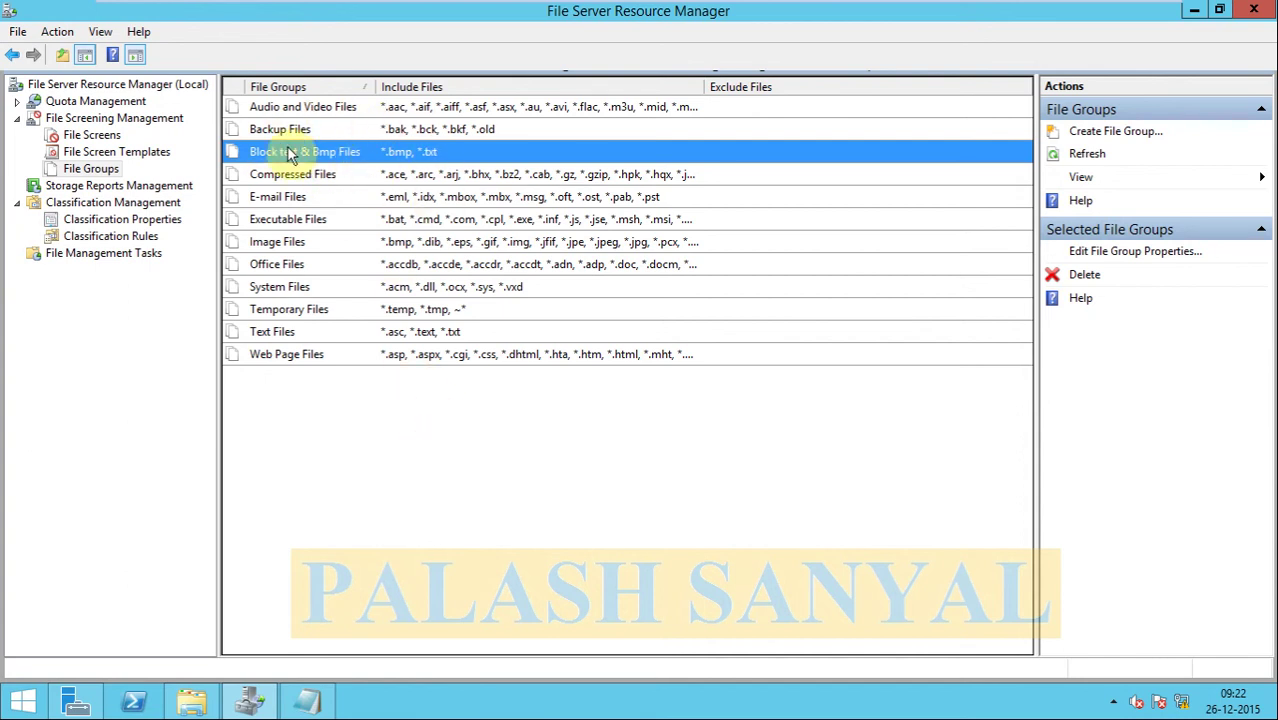
left_click(86, 153)
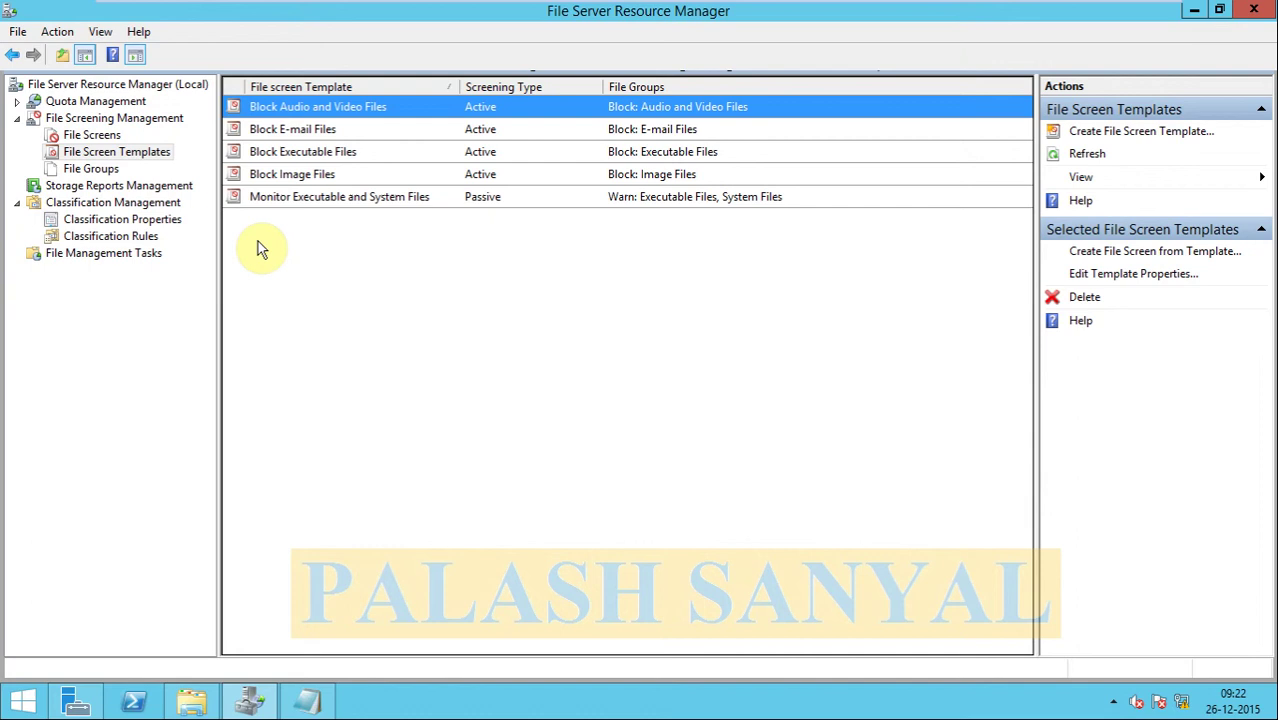
left_click(110, 156)
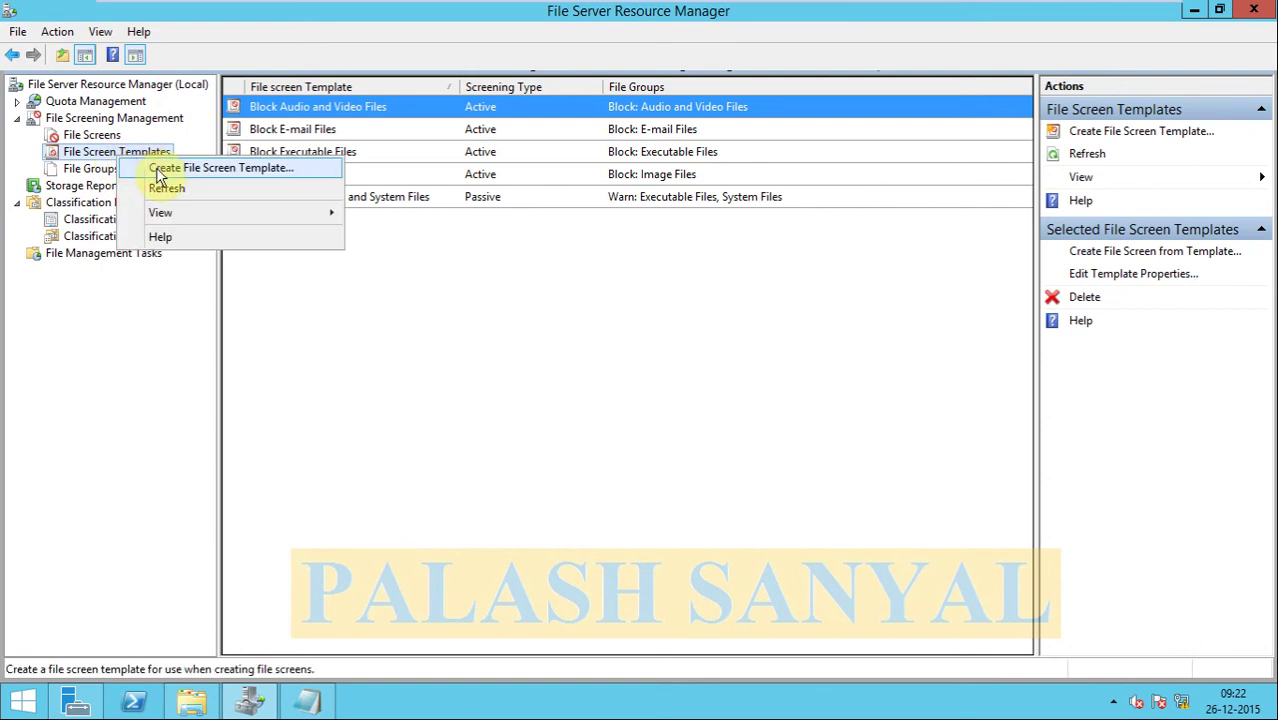
Step: Create an active-screening template 'Block Text file and bmp files' blocking the Block text & Bmp Files group
left_click(160, 172)
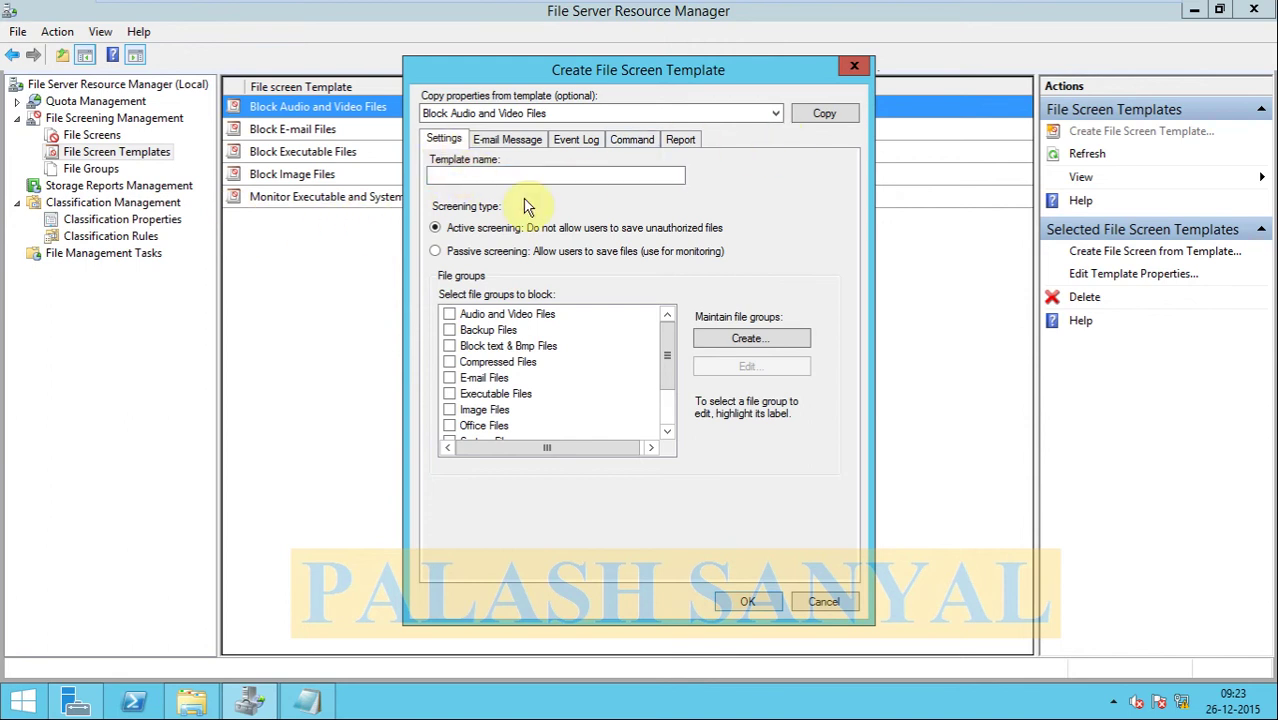
left_click(742, 119)
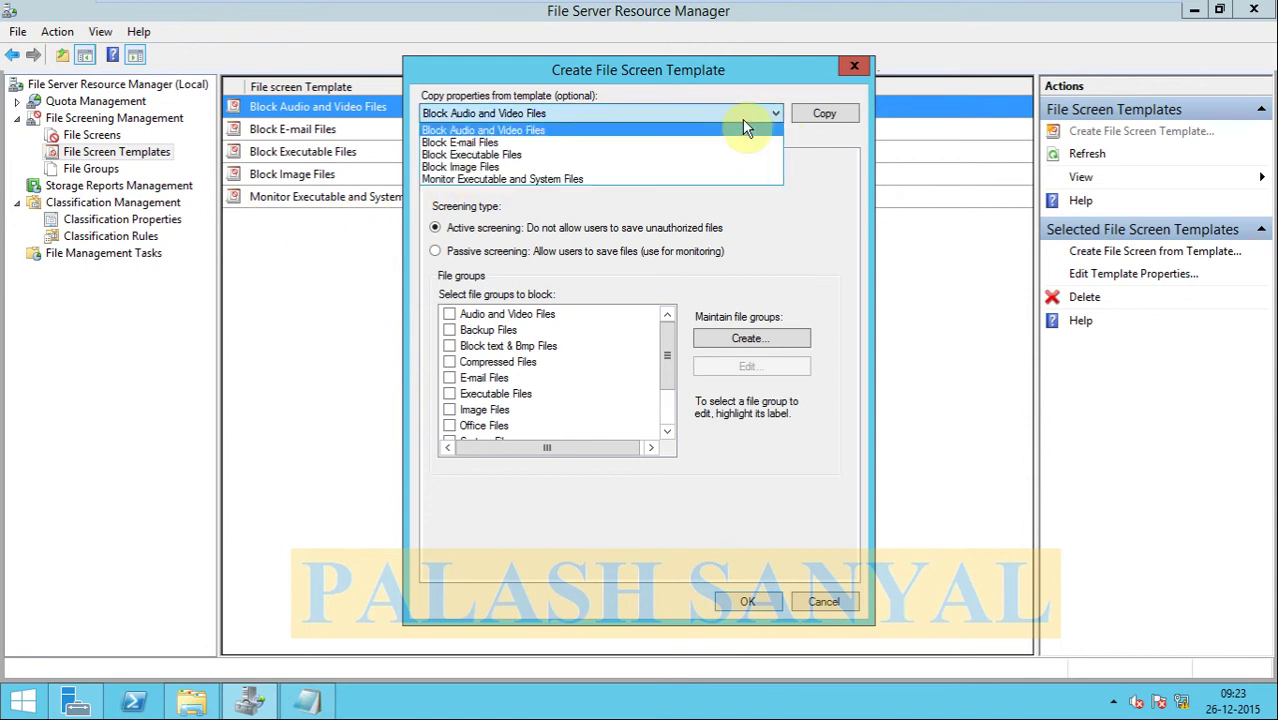
left_click(706, 113)
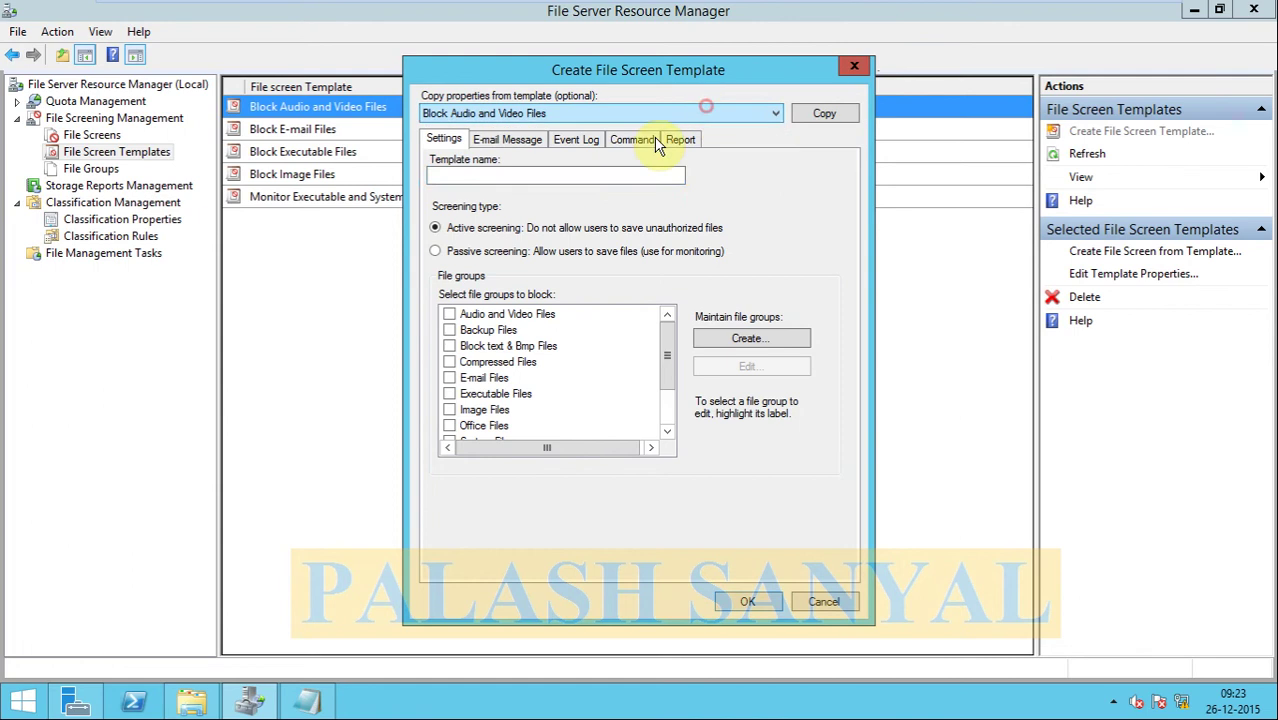
left_click(518, 177)
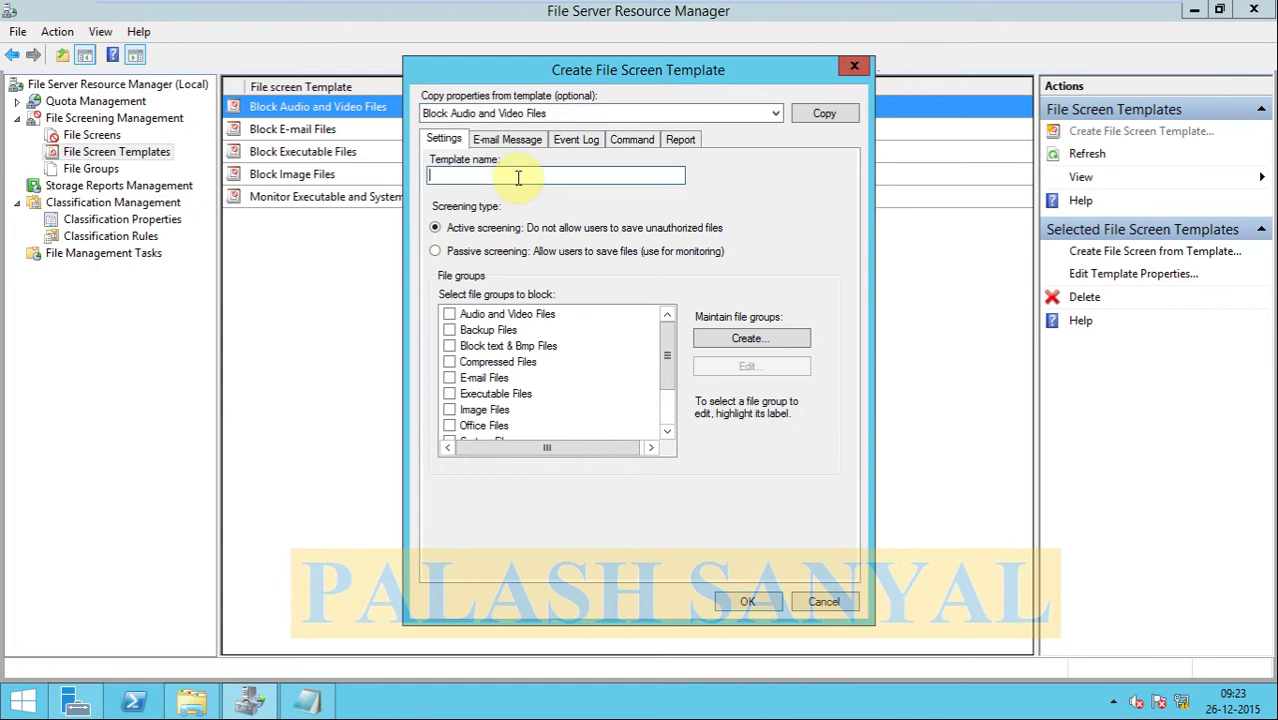
type("Block Text file and bmp files")
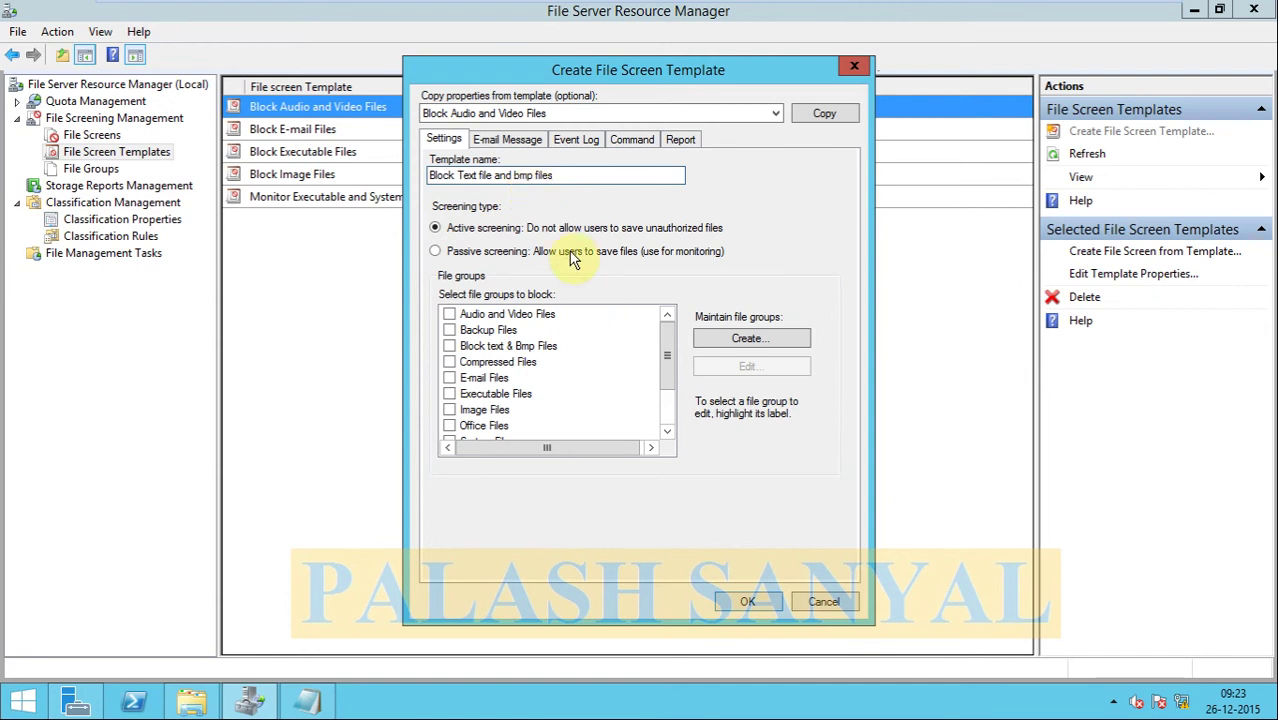
left_click_drag(667, 350, 670, 326)
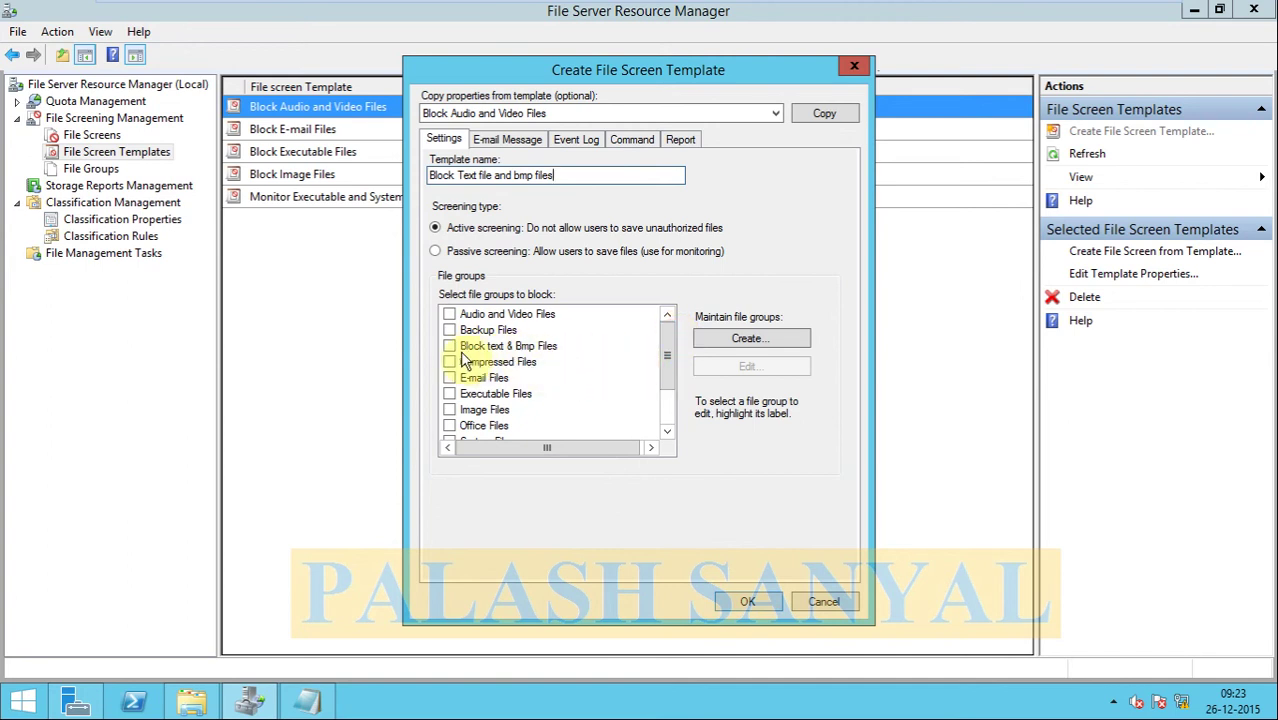
left_click(449, 346)
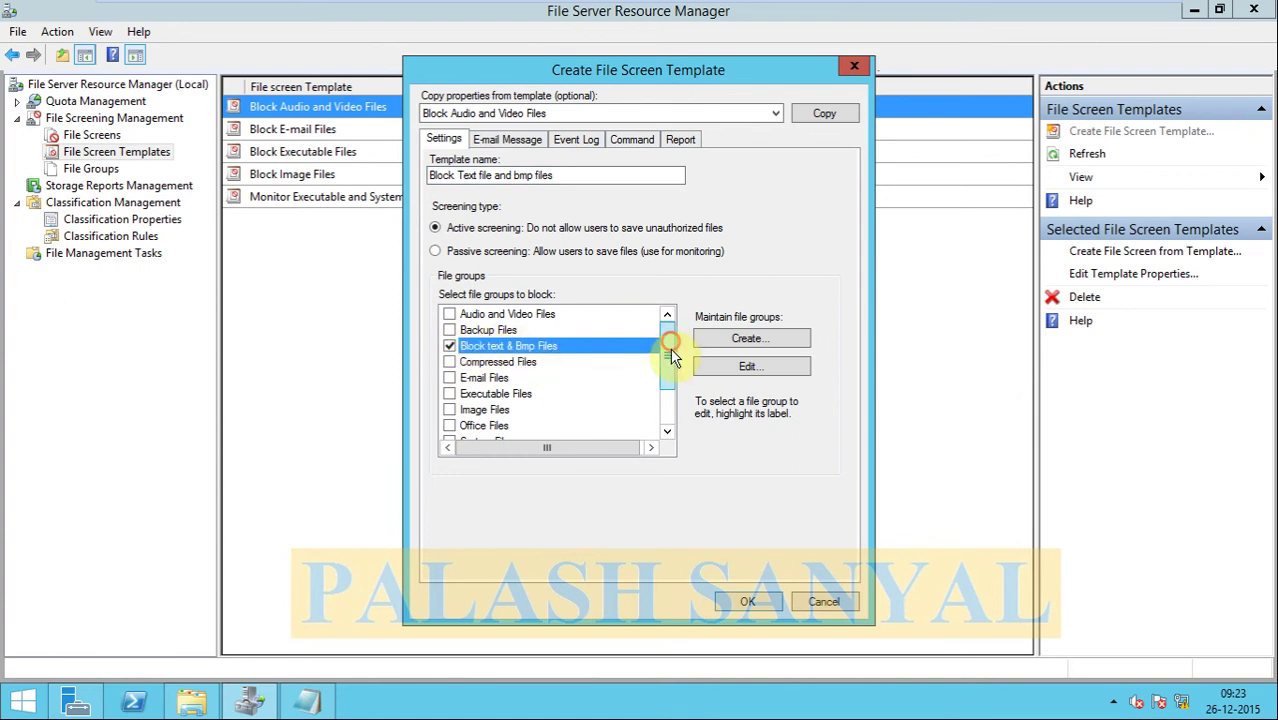
mouse_move(672, 358)
left_mouse_down()
mouse_move(670, 372)
mouse_move(670, 336)
left_mouse_up()
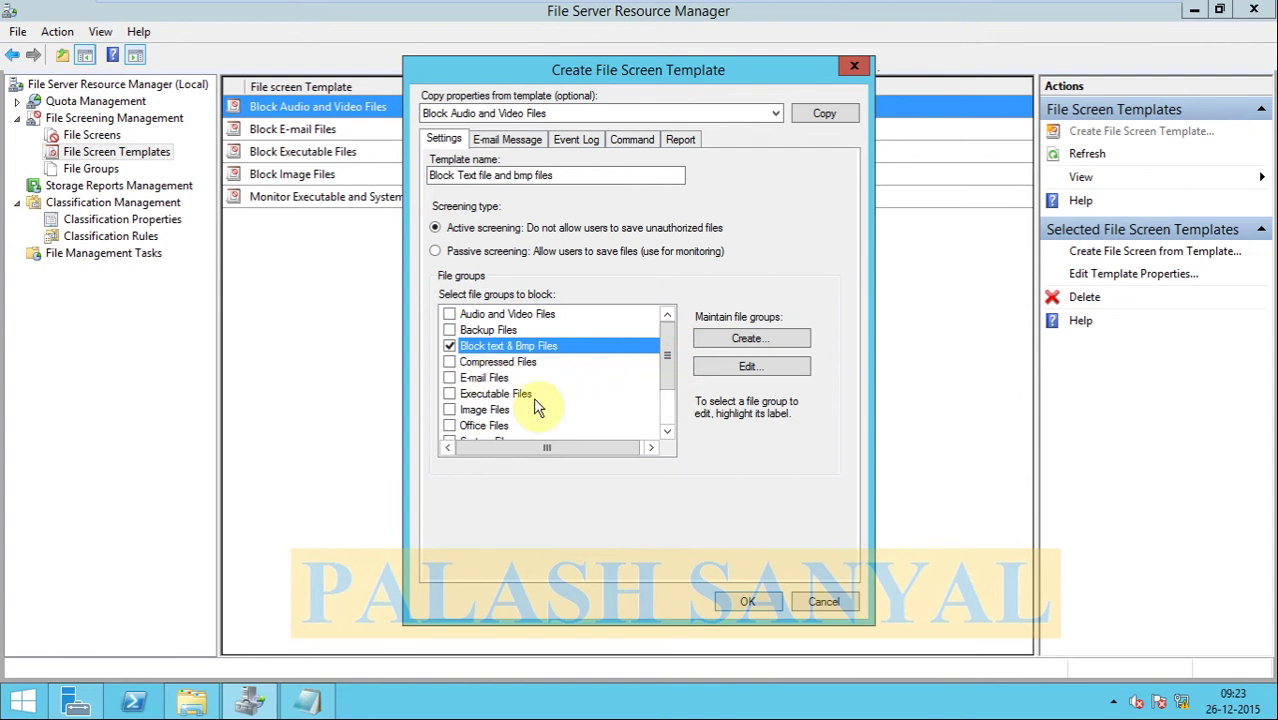
Step: Save the Block Text file and bmp files template and select it in the list
left_click(744, 603)
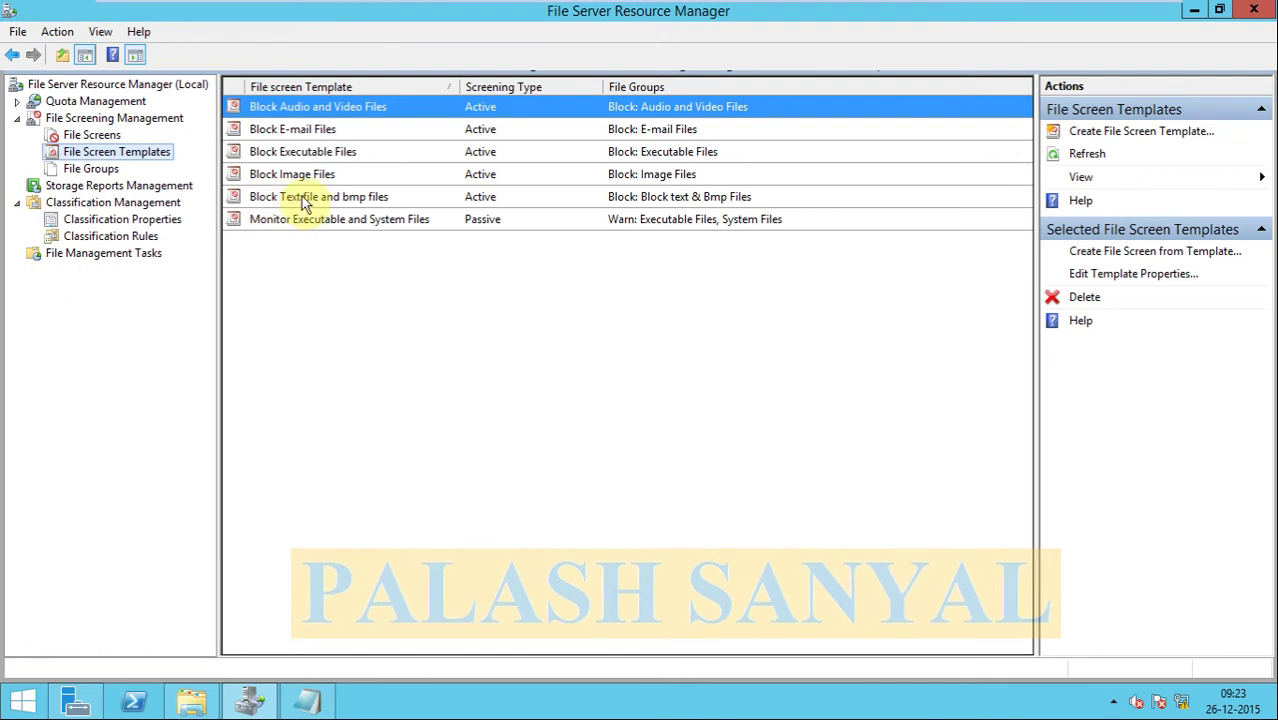
left_click(338, 198)
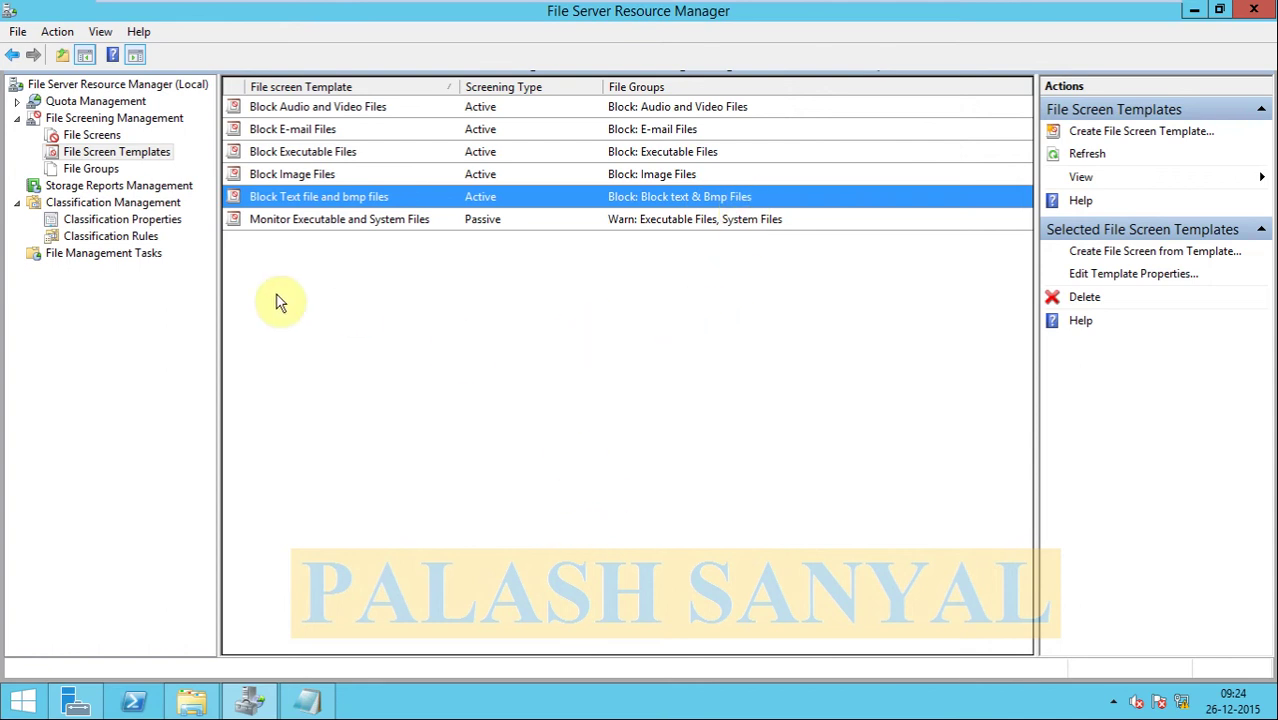
left_click(192, 707)
left_click(19, 61)
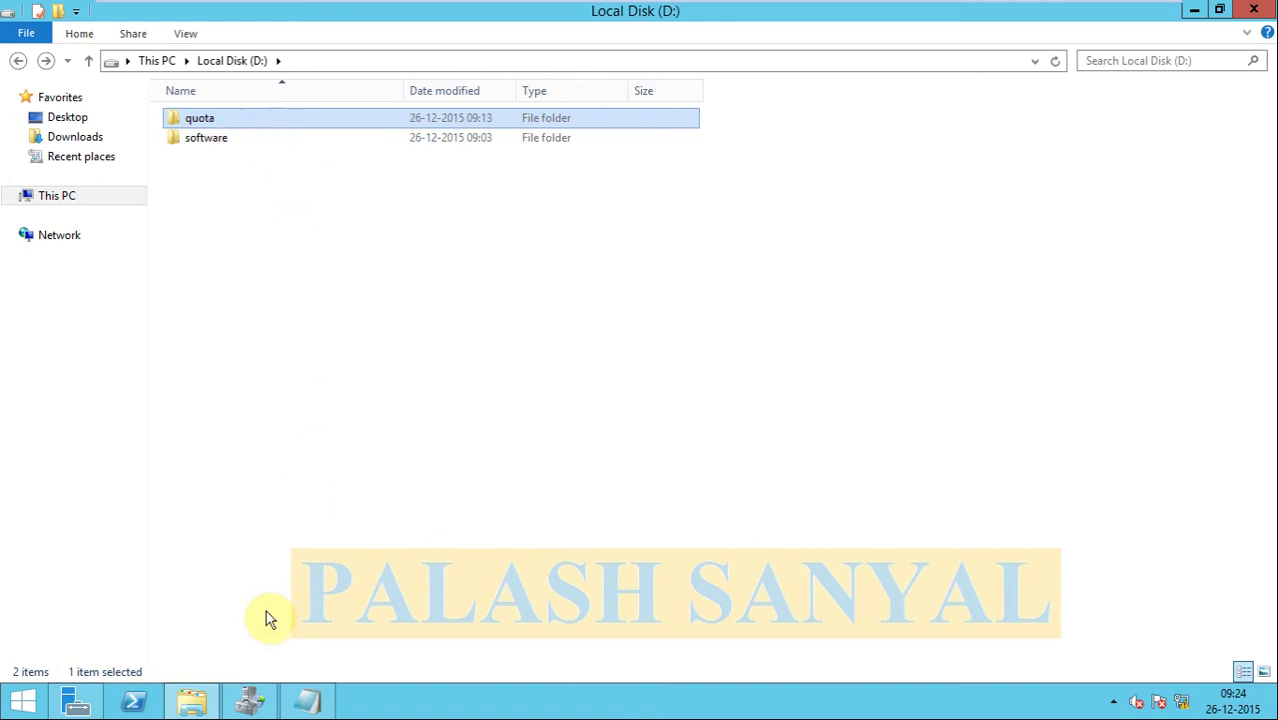
left_click(254, 705)
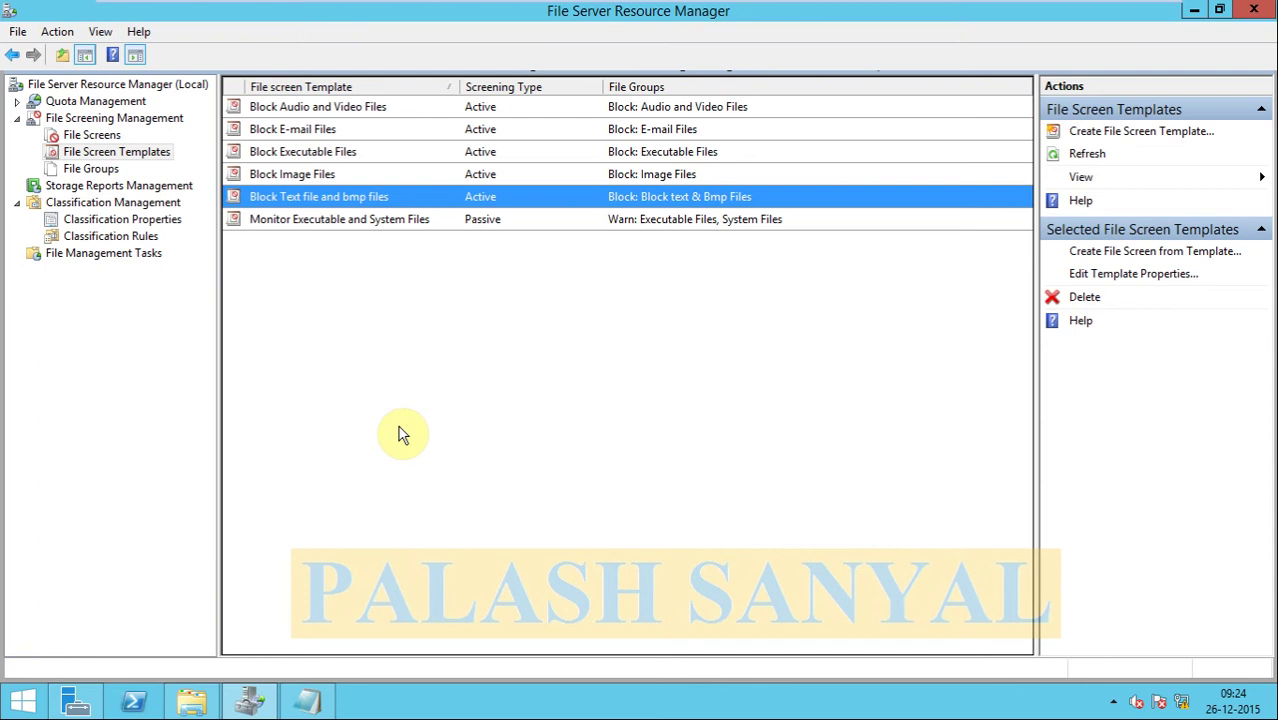
Step: Start a new file screen with its path set to D:\quota
left_click(93, 136)
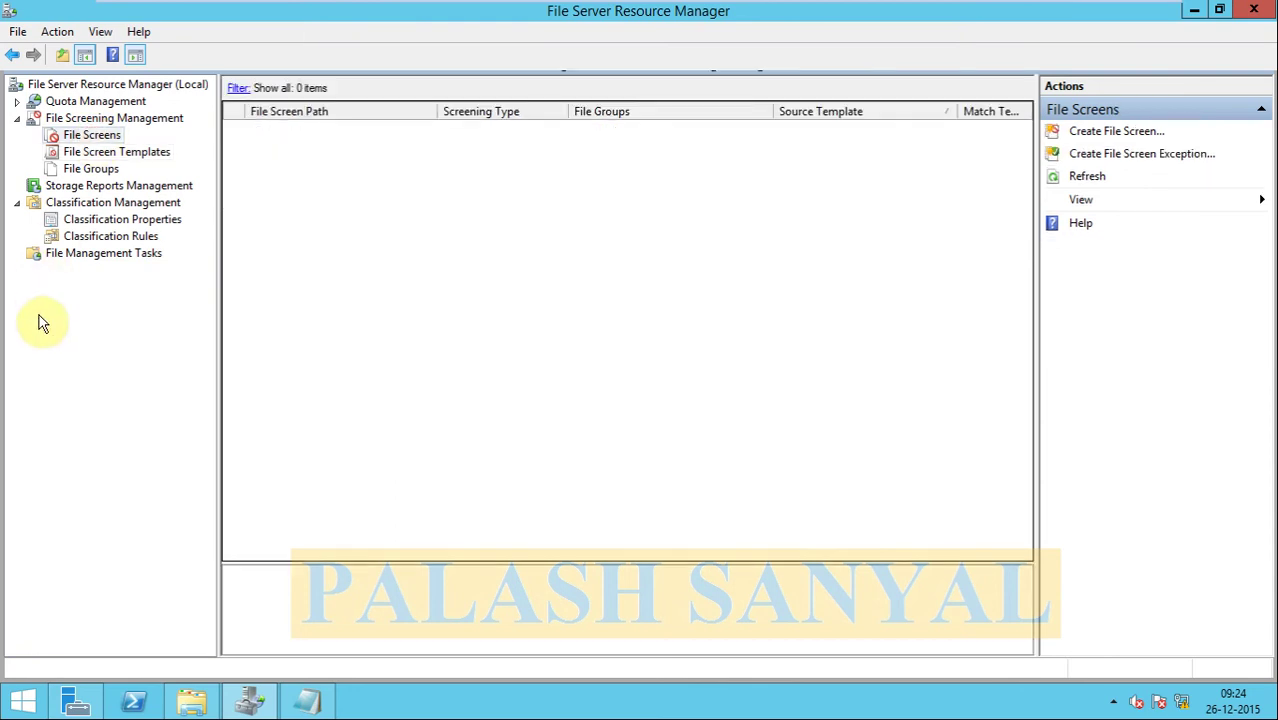
right_click(79, 143)
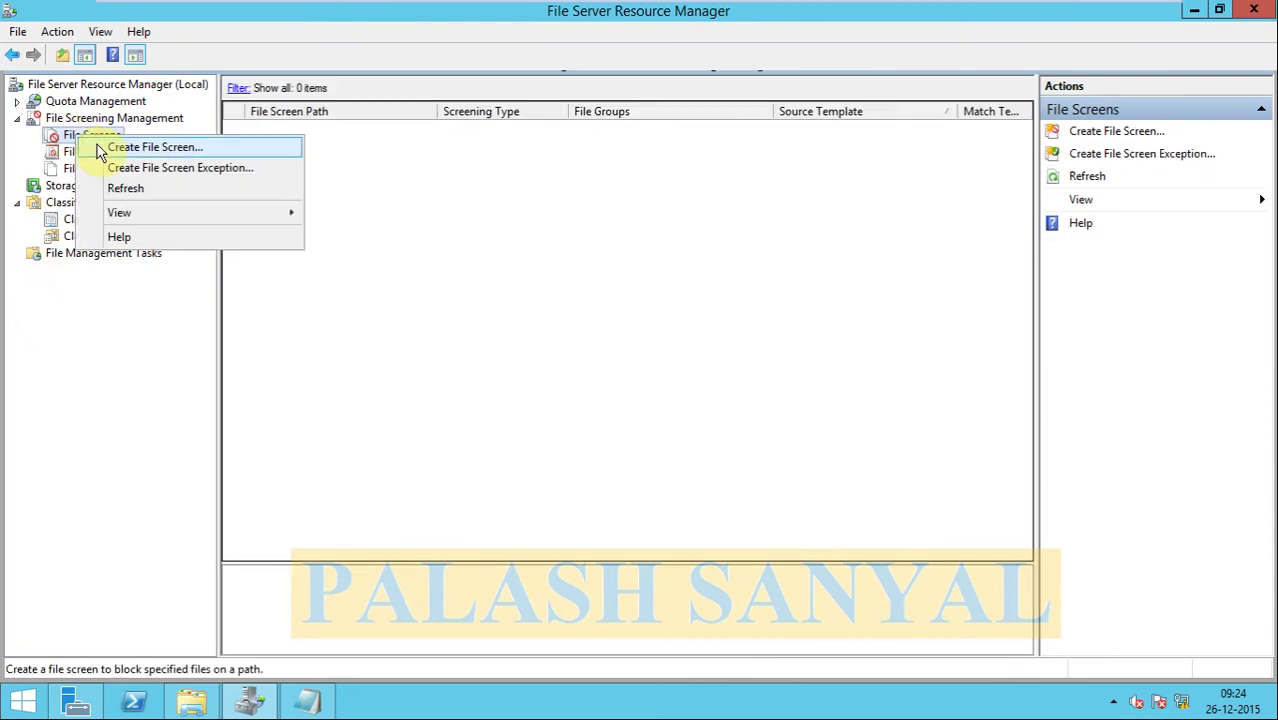
left_click(141, 150)
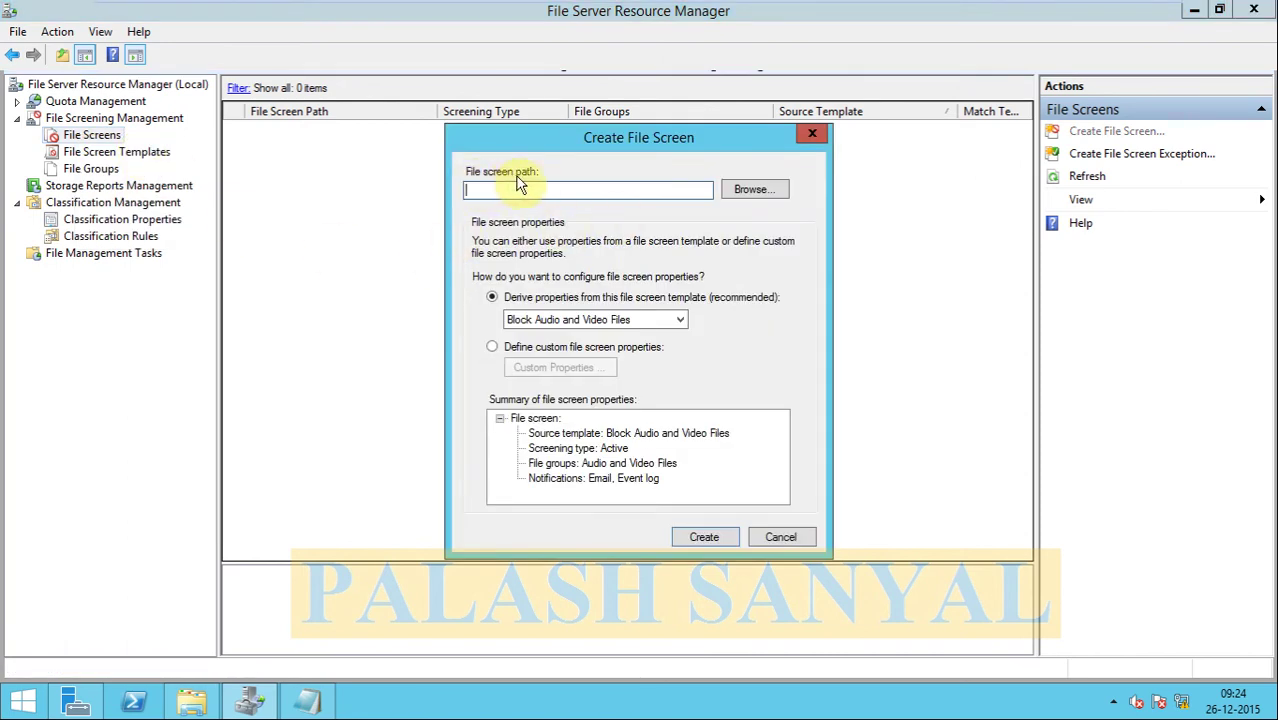
left_click(752, 193)
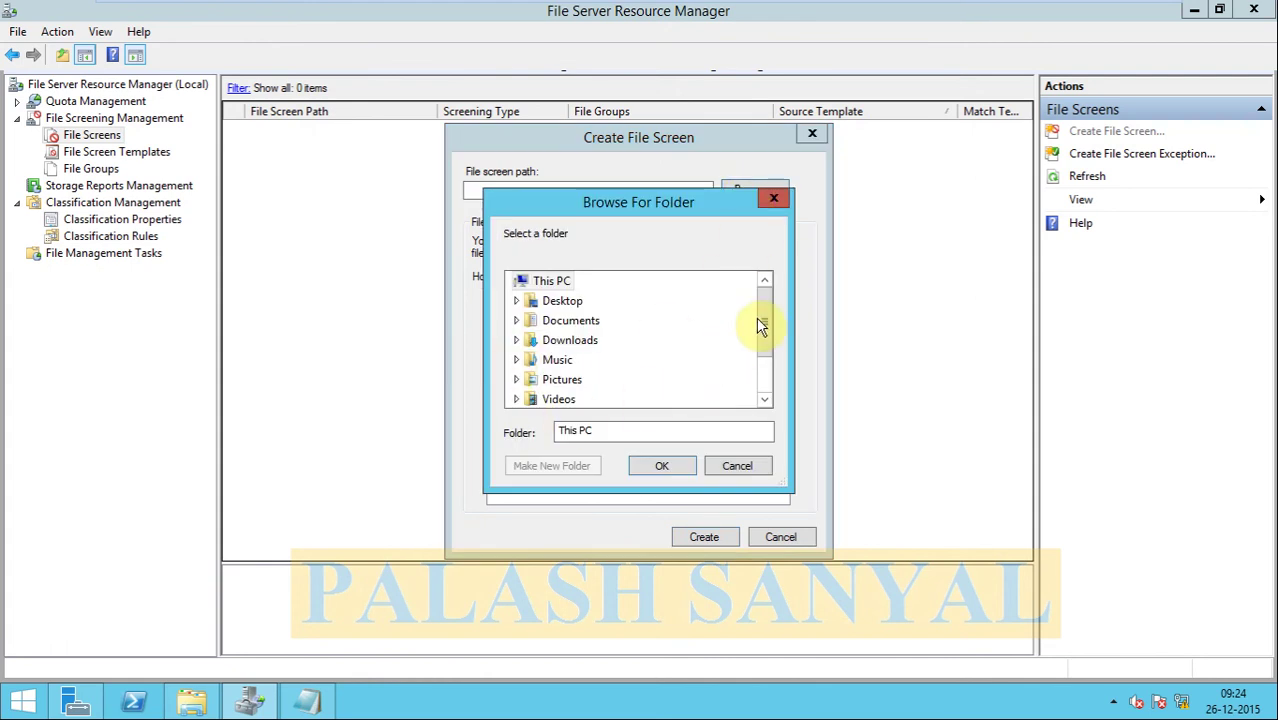
left_click_drag(762, 325, 762, 362)
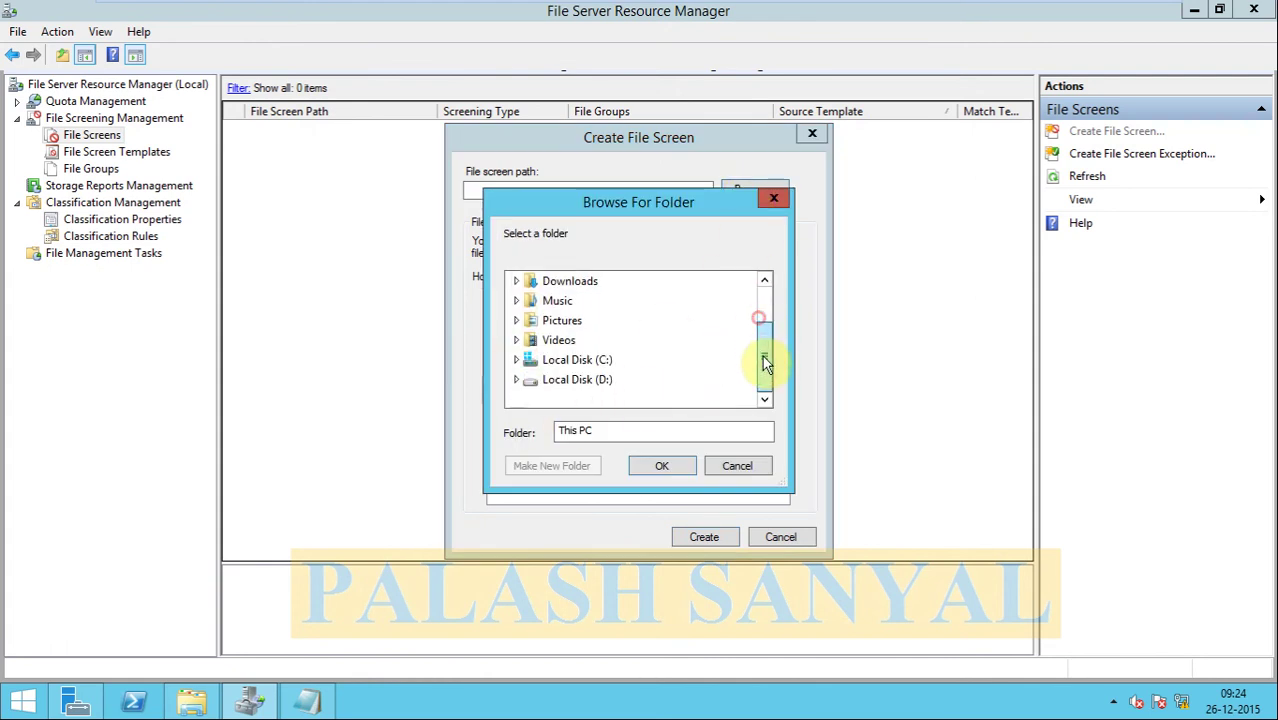
left_click(516, 381)
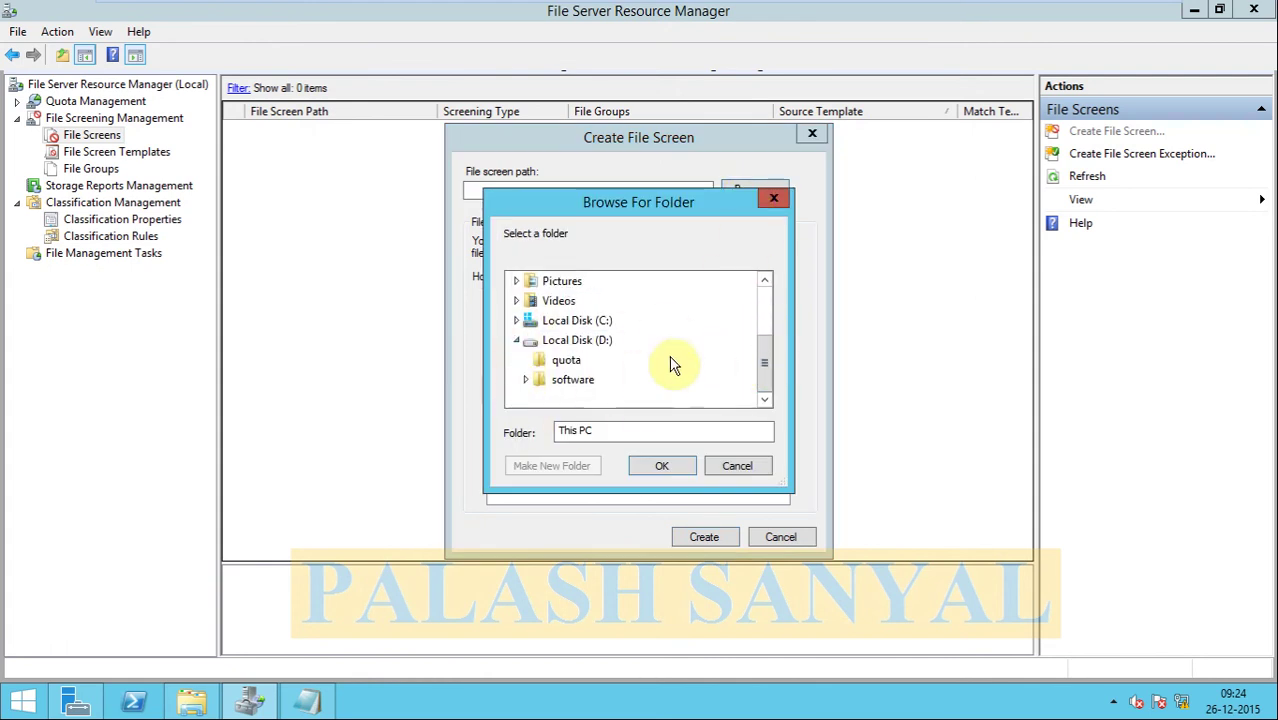
left_click(563, 366)
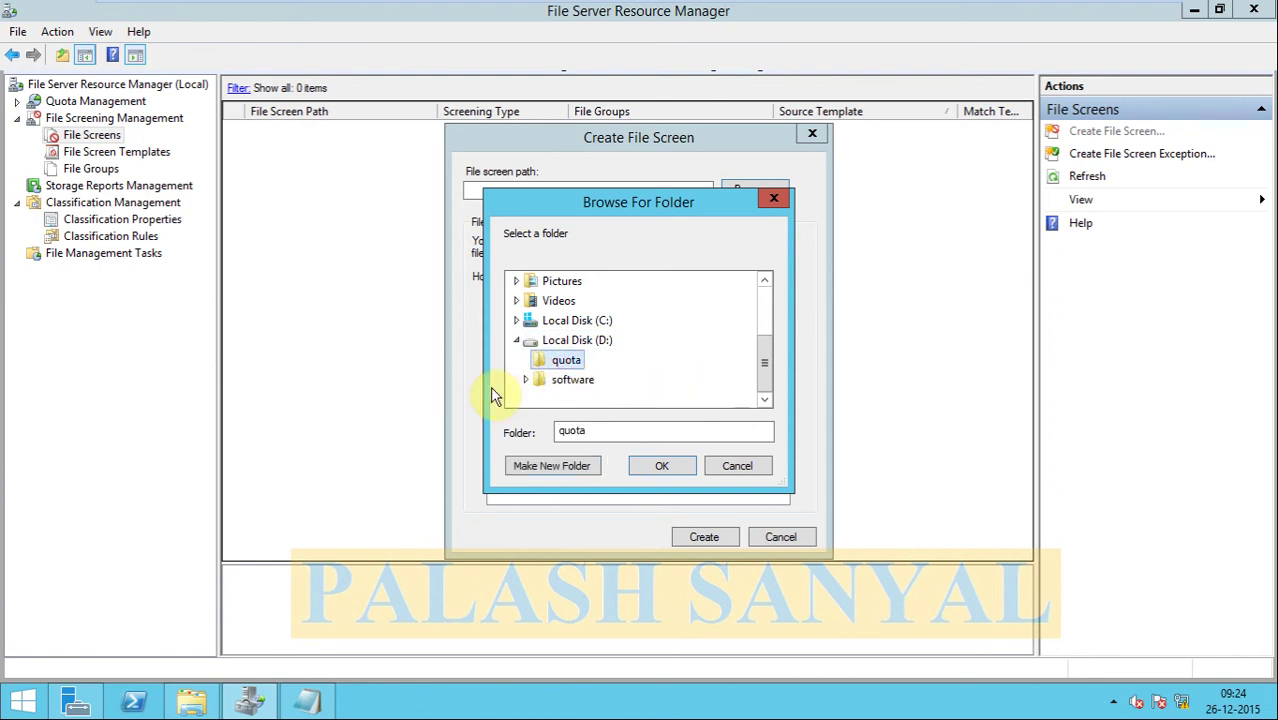
left_click(663, 469)
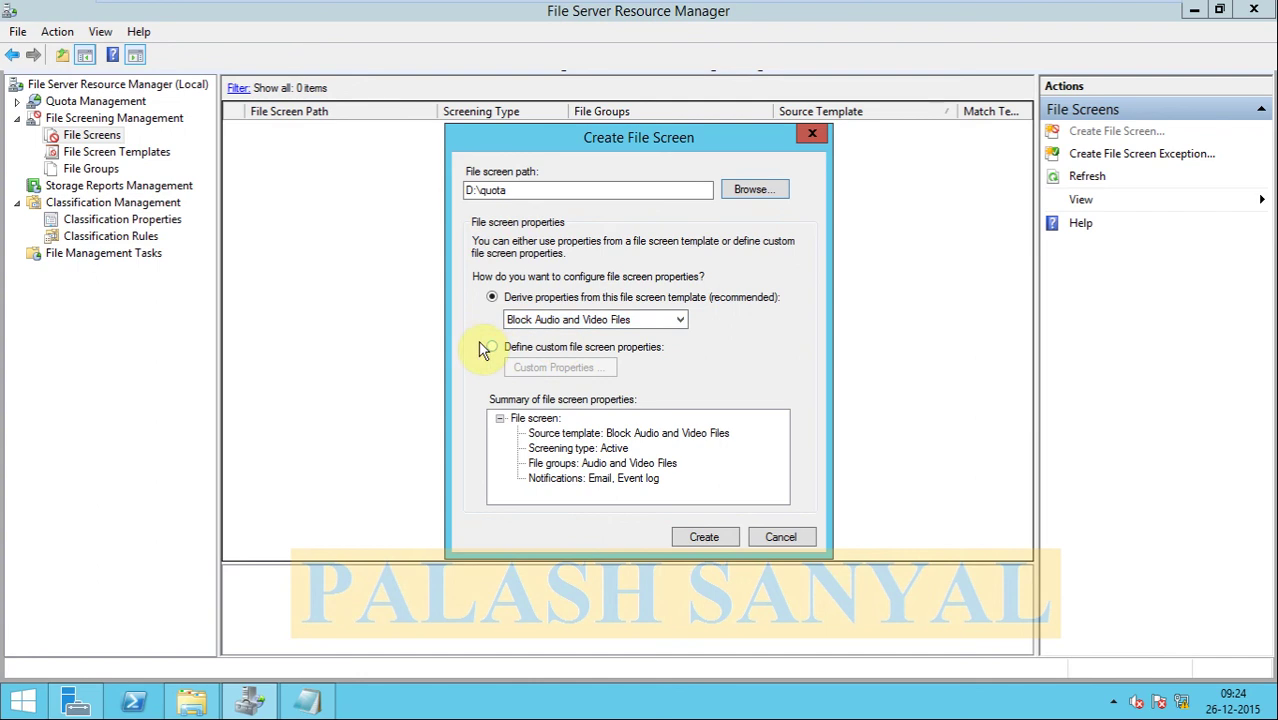
Step: Apply the Block Text file and bmp files template and create the D:\quota file screen
left_click(665, 323)
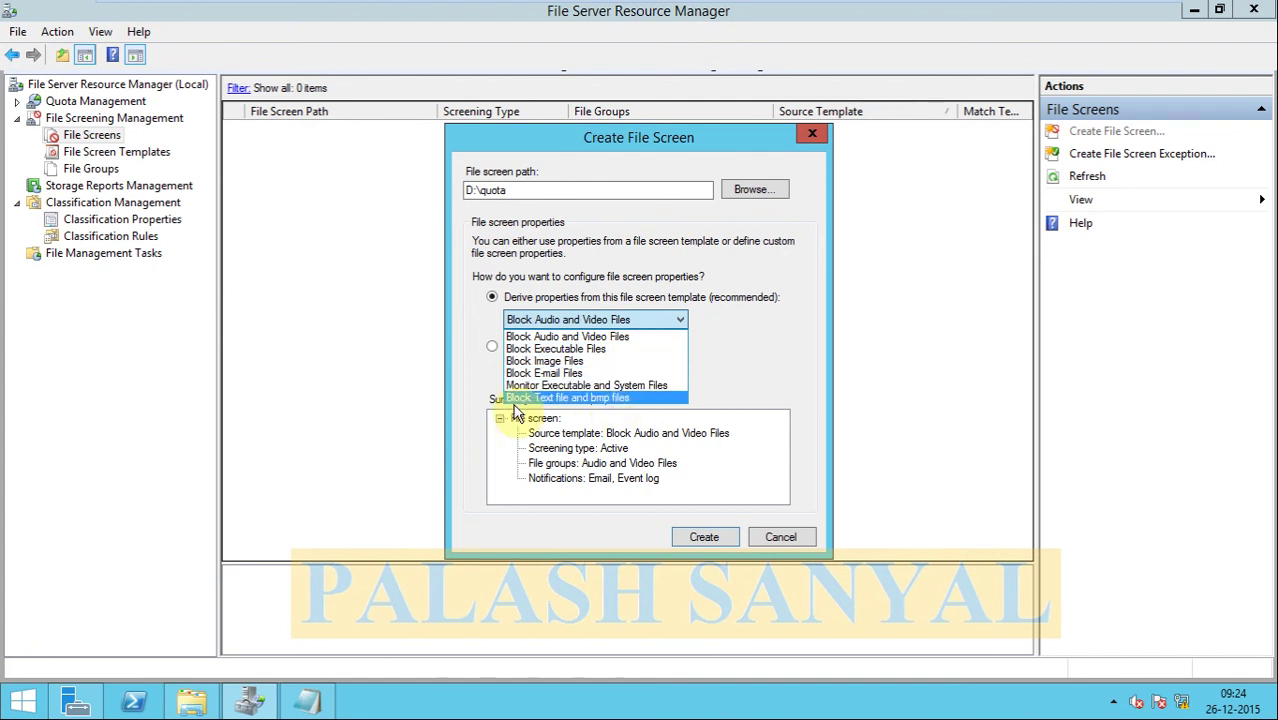
left_click(607, 398)
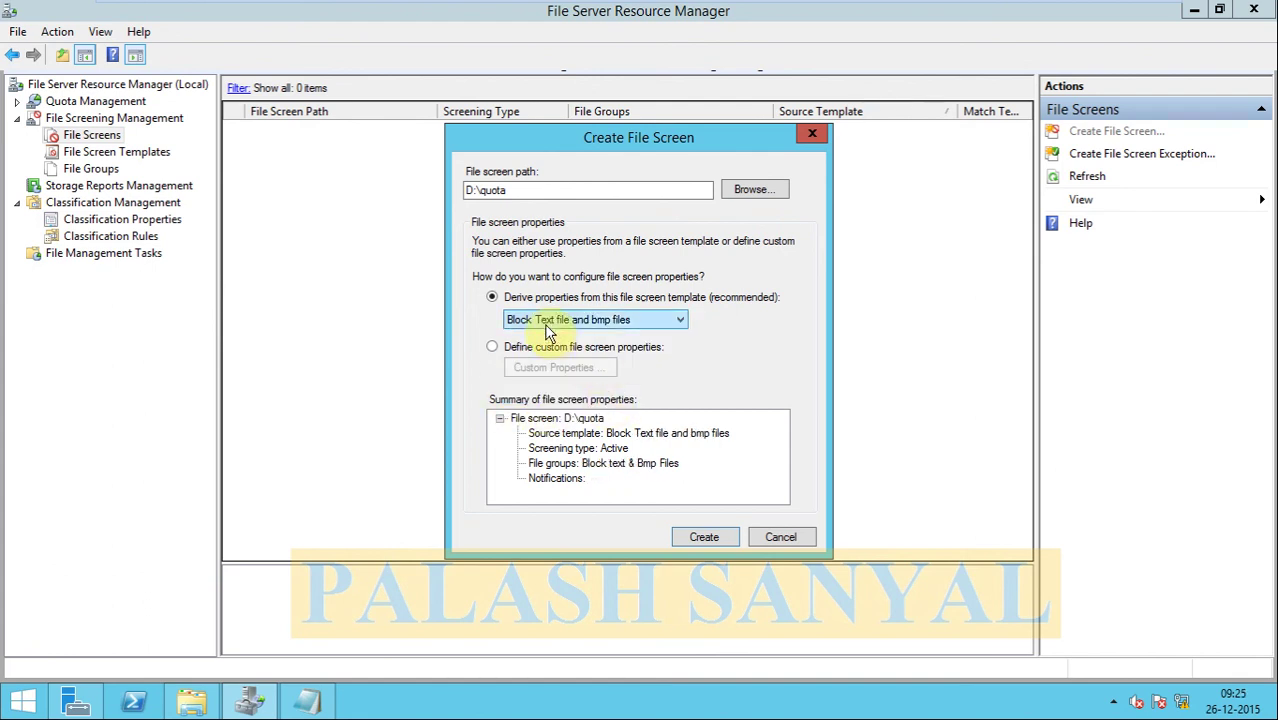
left_click(704, 538)
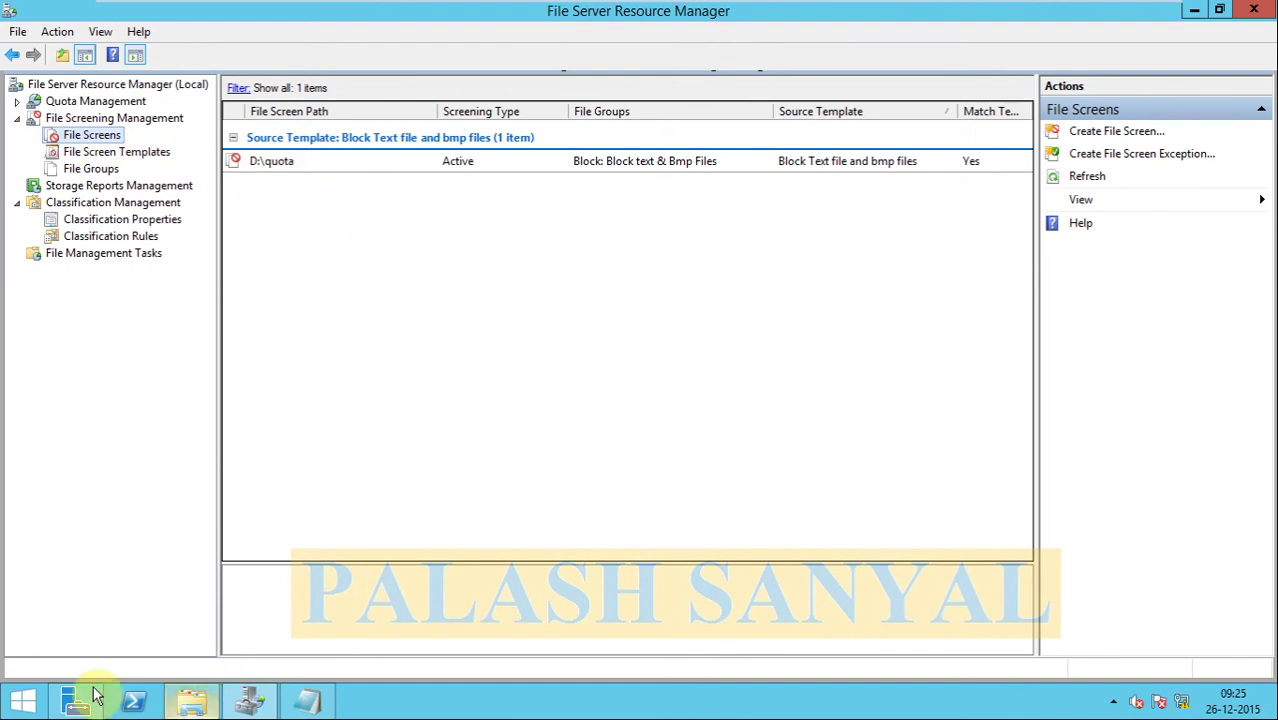
Step: Open D:\quota in File Explorer and confirm creating a new text document is denied
left_click(193, 705)
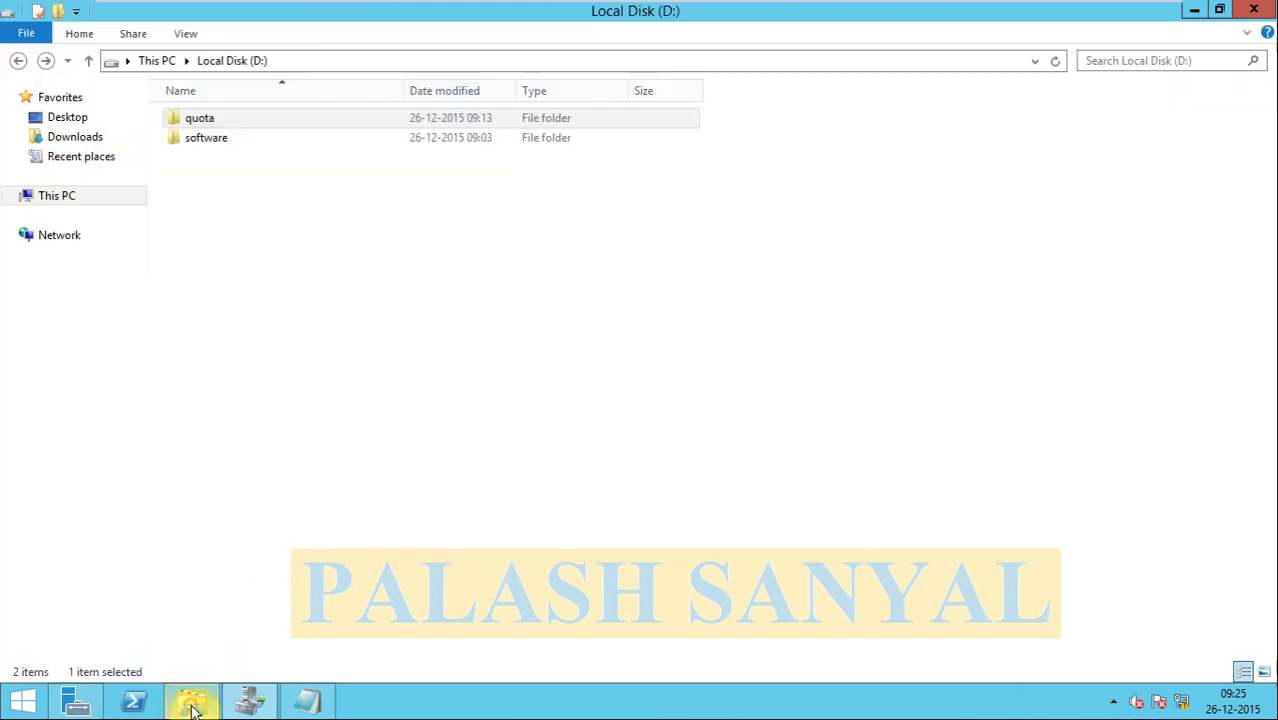
double_click(218, 122)
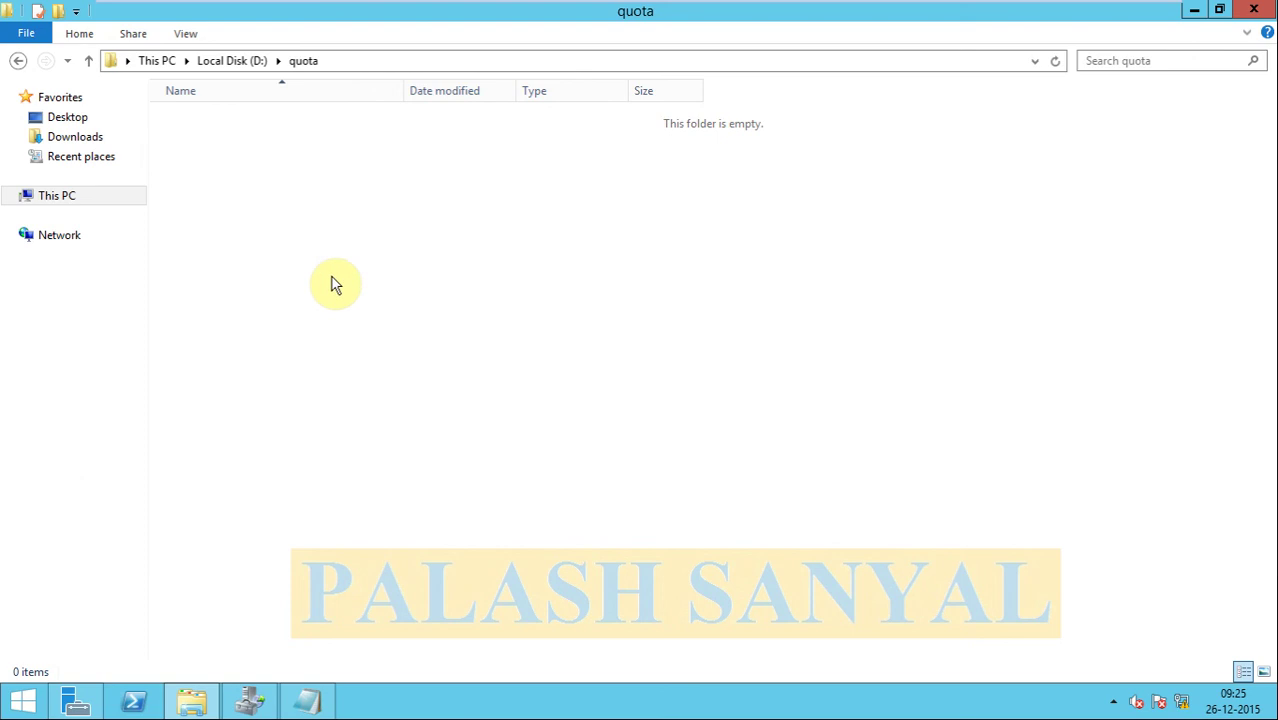
right_click(440, 234)
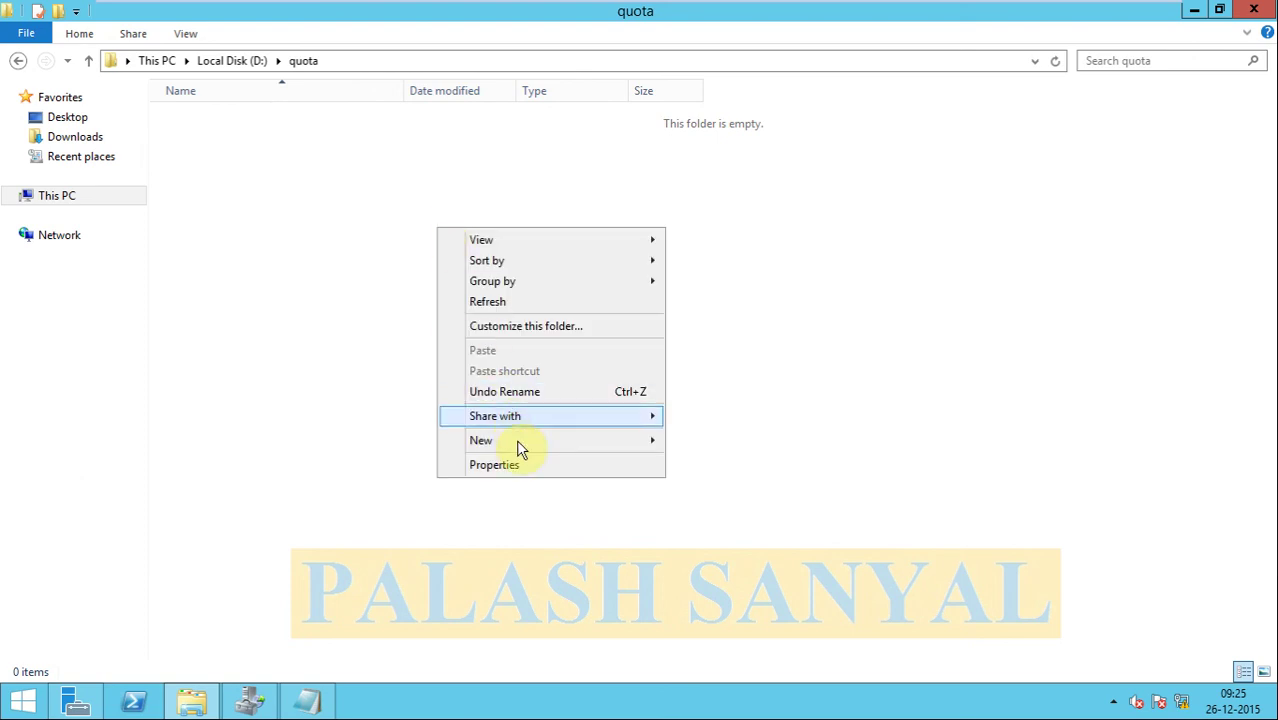
mouse_move(540, 440)
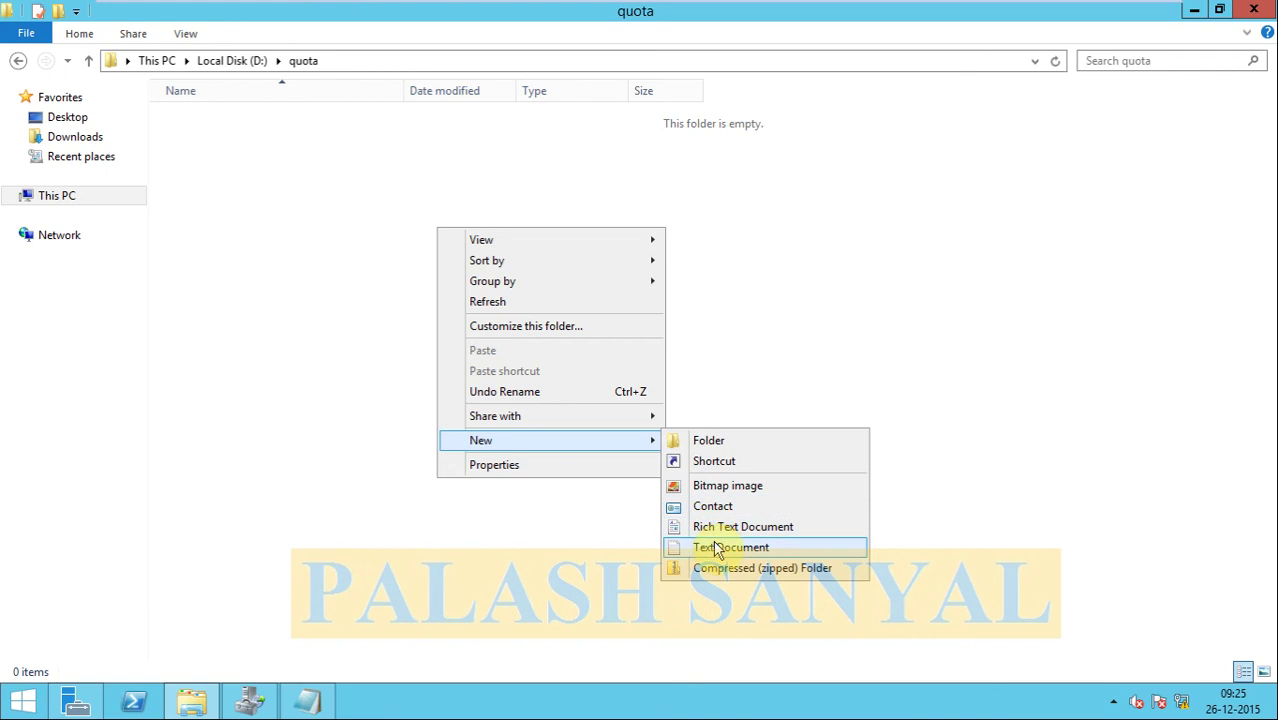
left_click(718, 550)
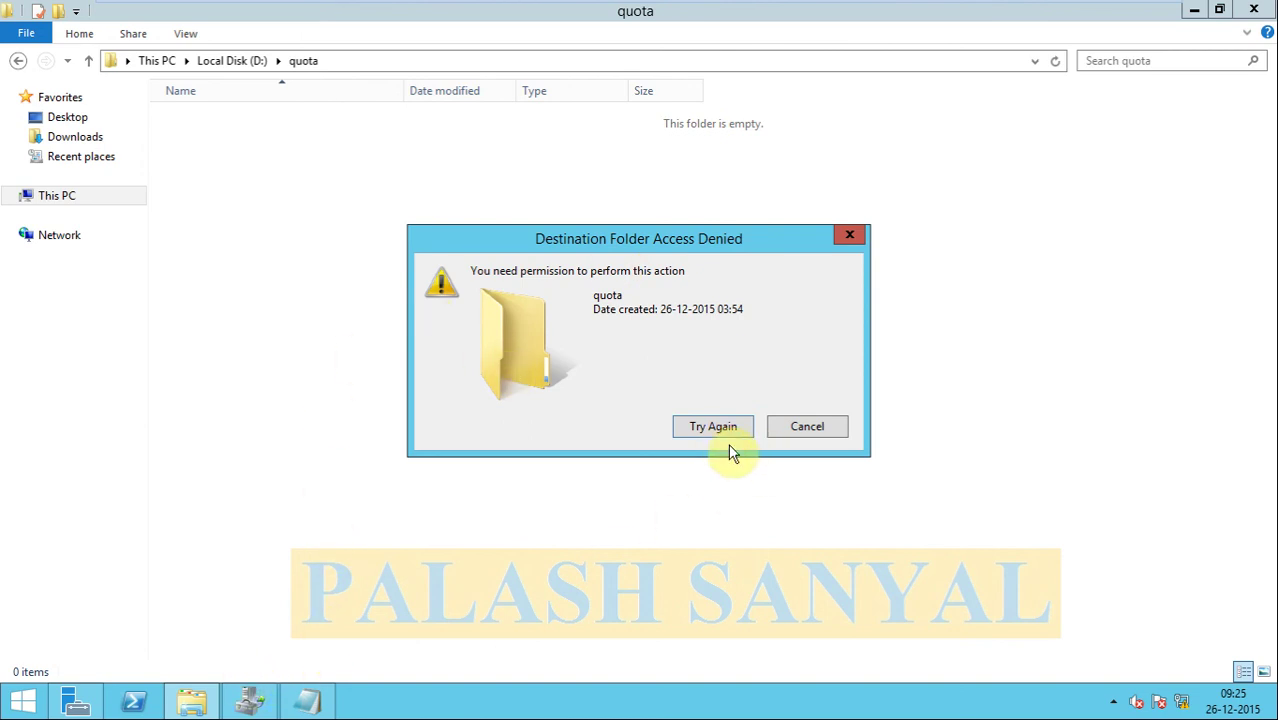
left_click(818, 428)
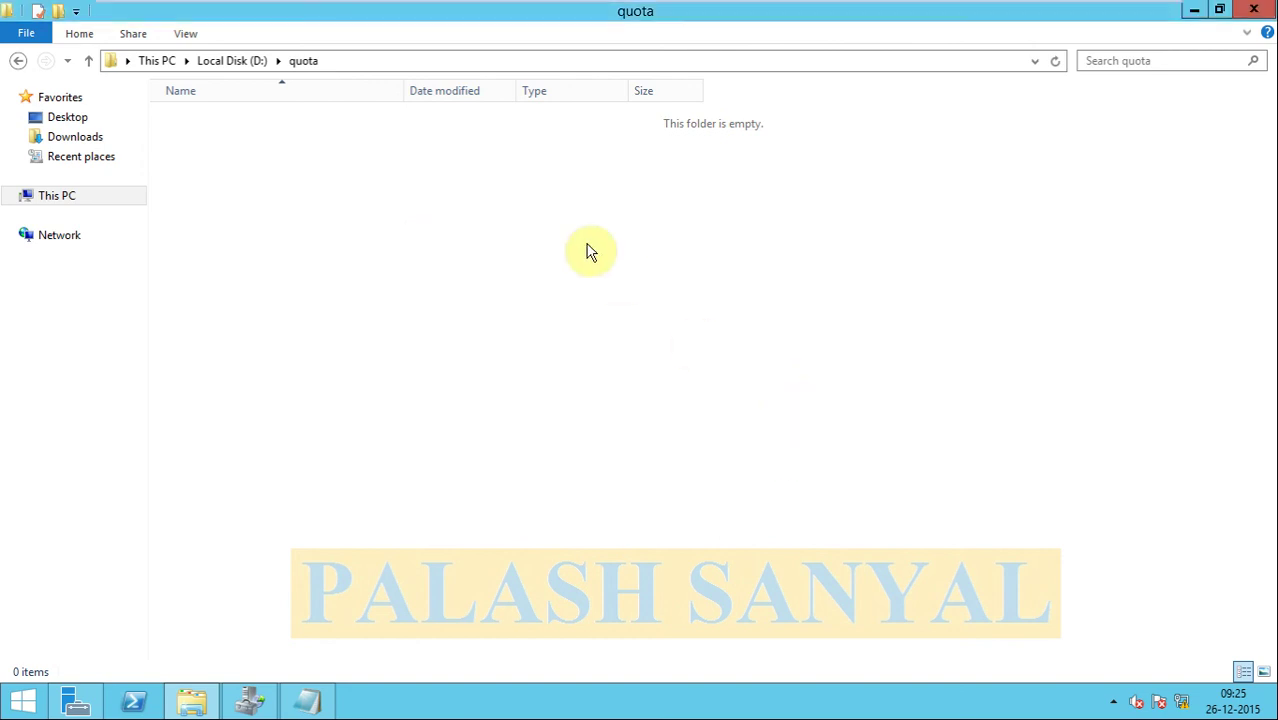
Step: Confirm creating a new bitmap image in quota is also denied
right_click(585, 241)
mouse_move(700, 453)
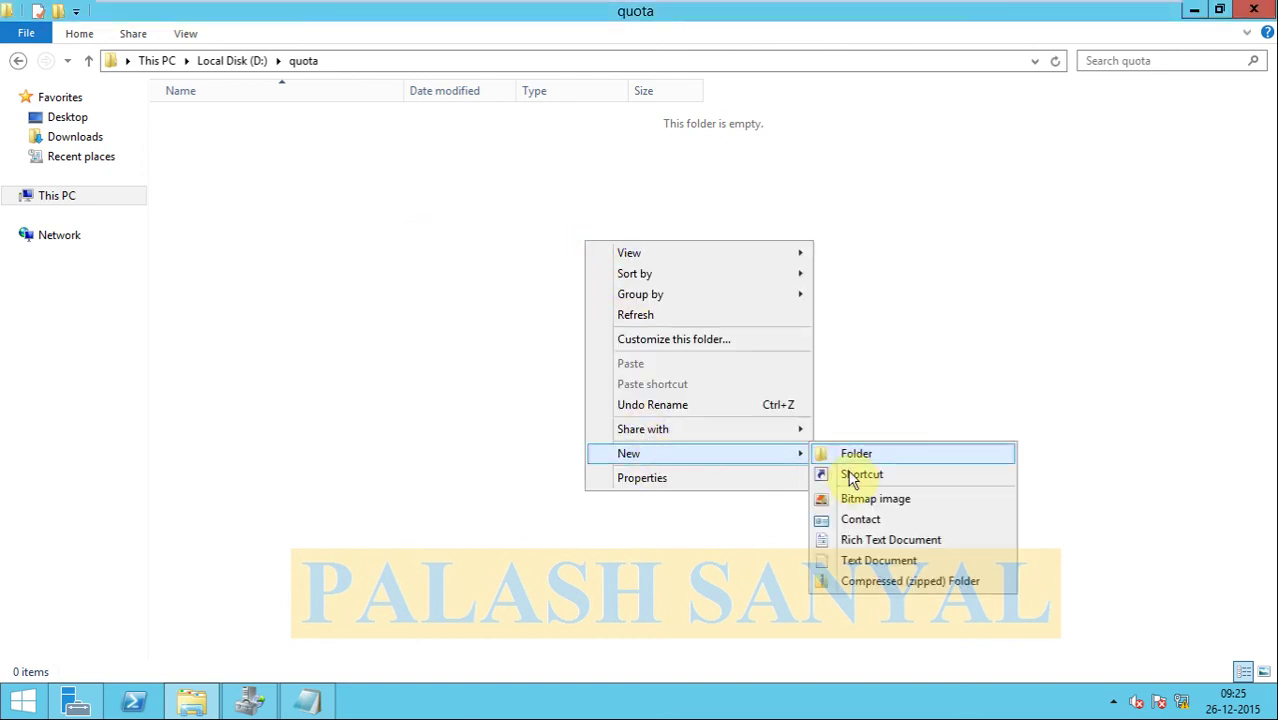
left_click(855, 502)
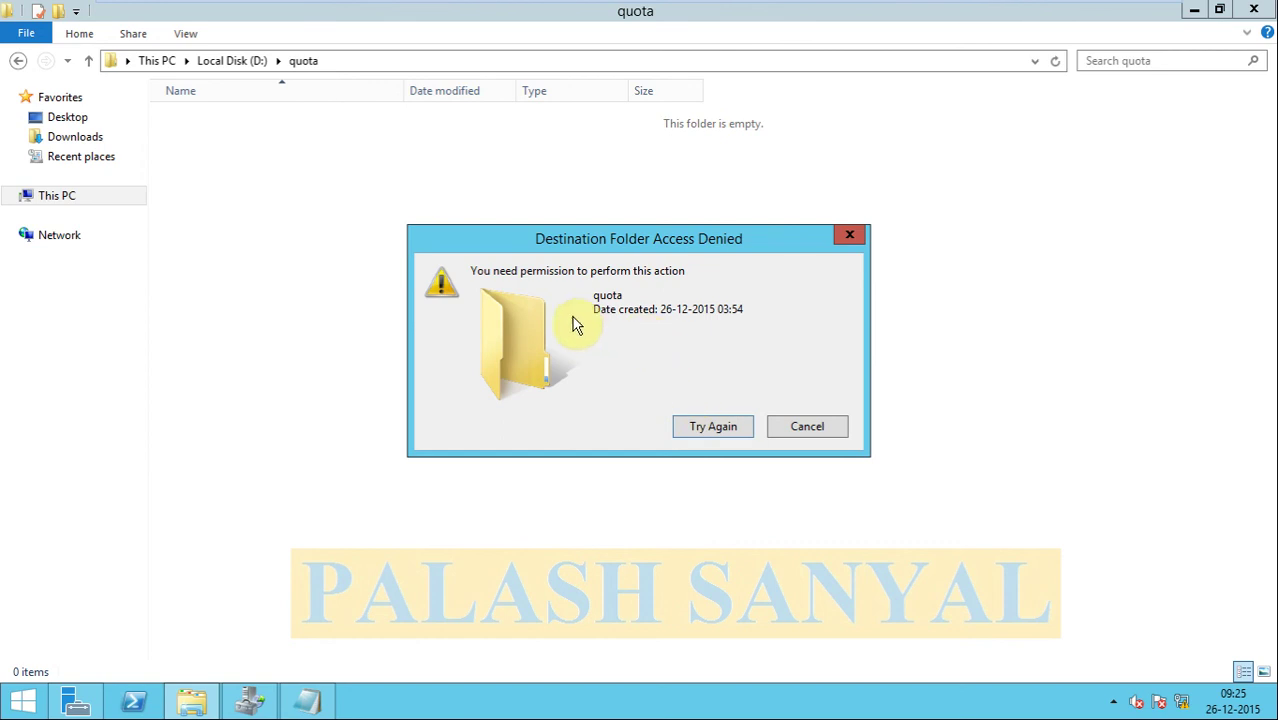
left_click(720, 428)
left_click(790, 432)
Step: Create a rich text document named 'a' in quota, then minimize Explorer and the resource manager
right_click(632, 296)
mouse_move(700, 508)
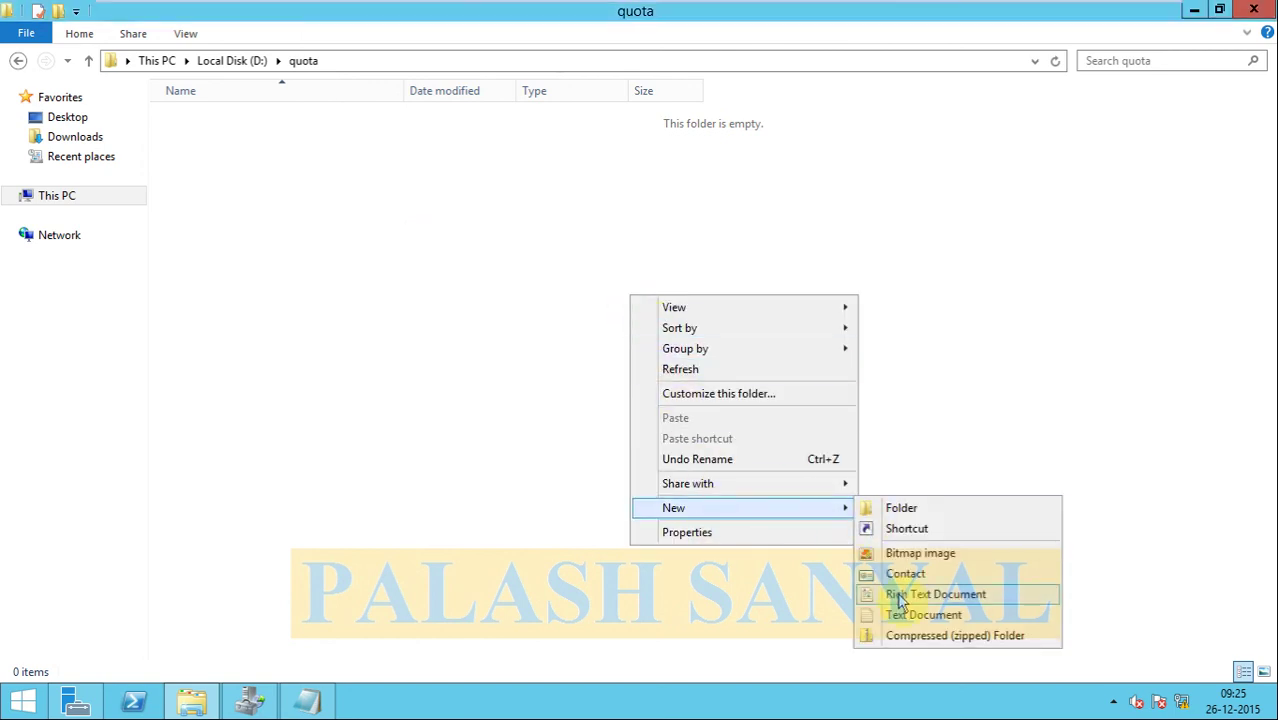
left_click(895, 594)
type("a")
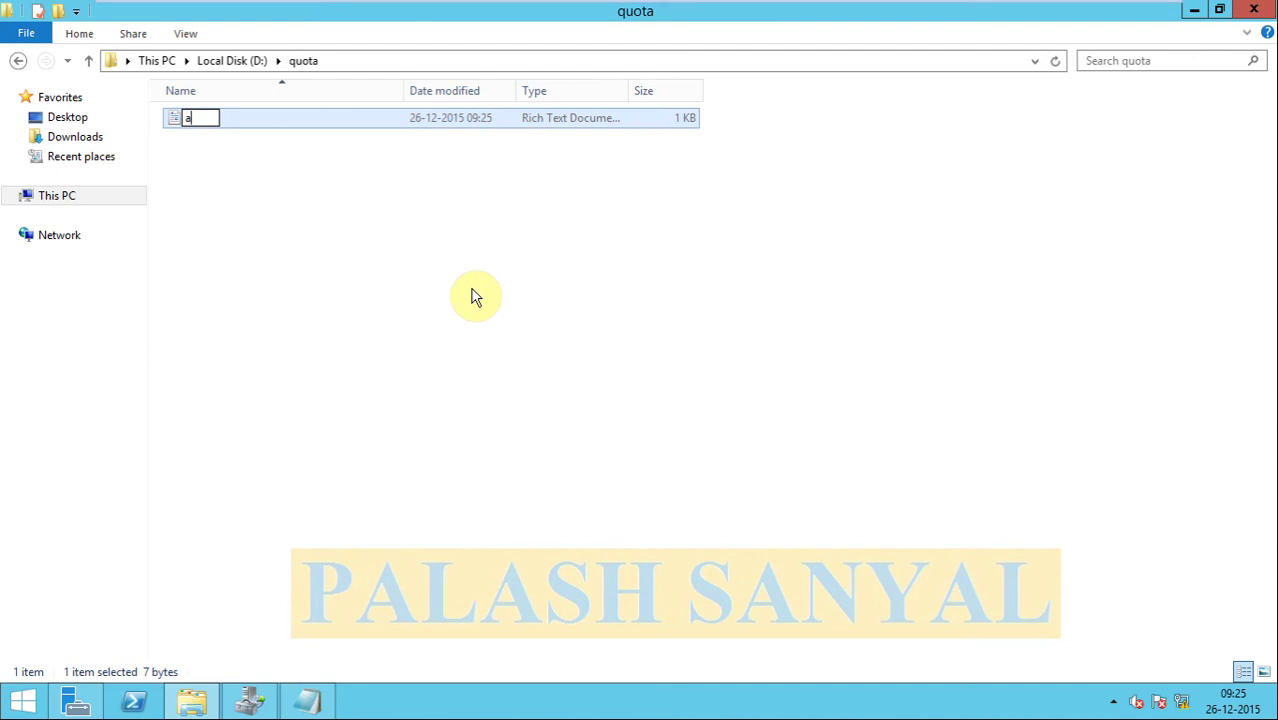
left_click(280, 182)
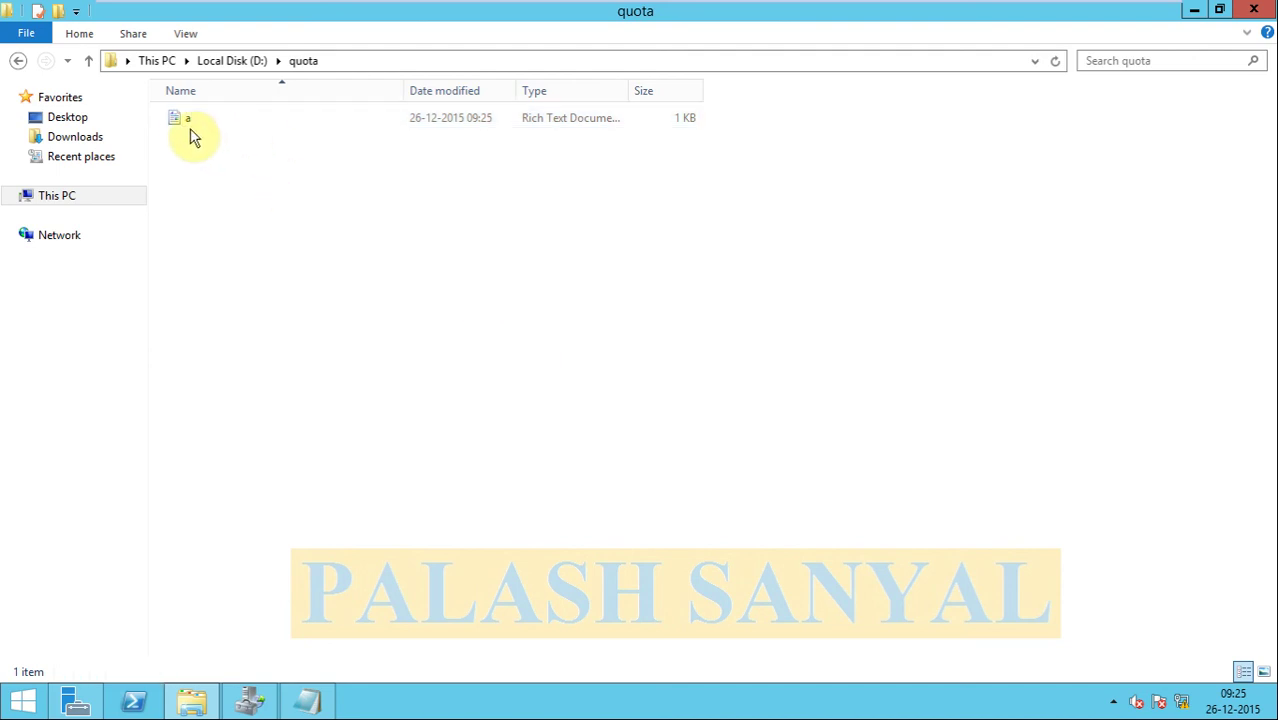
left_click(19, 62)
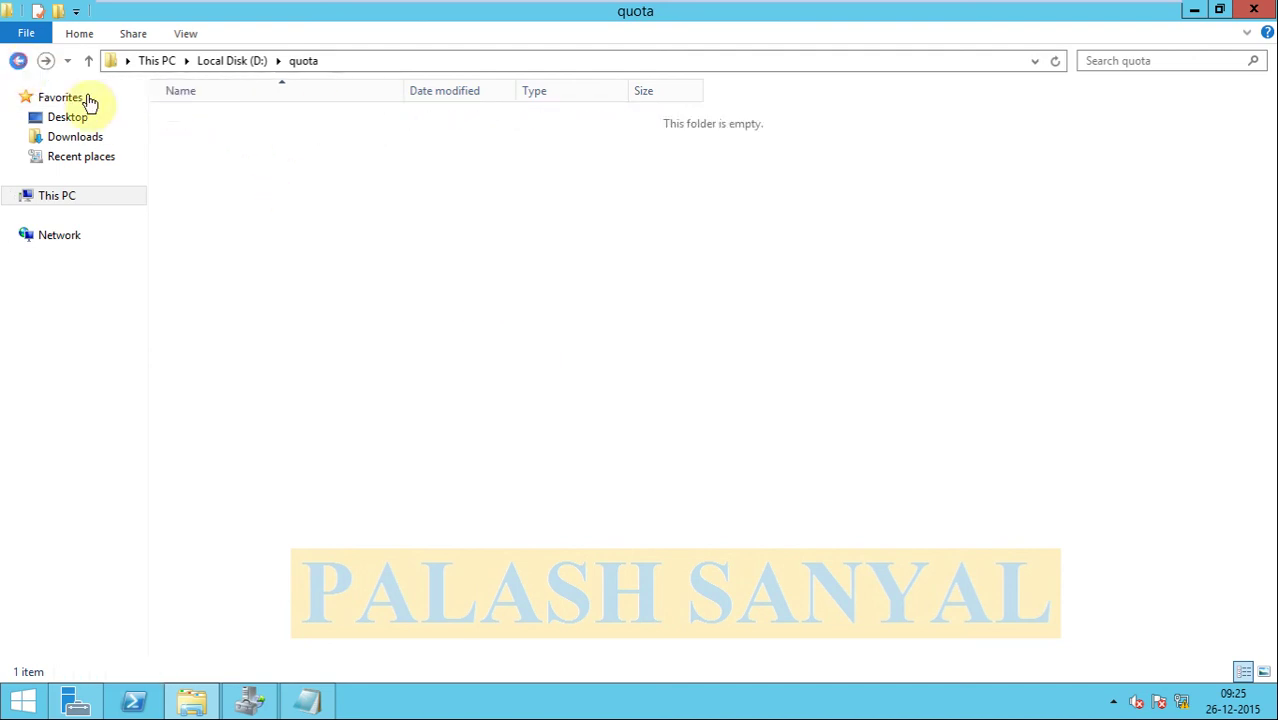
left_click(1191, 12)
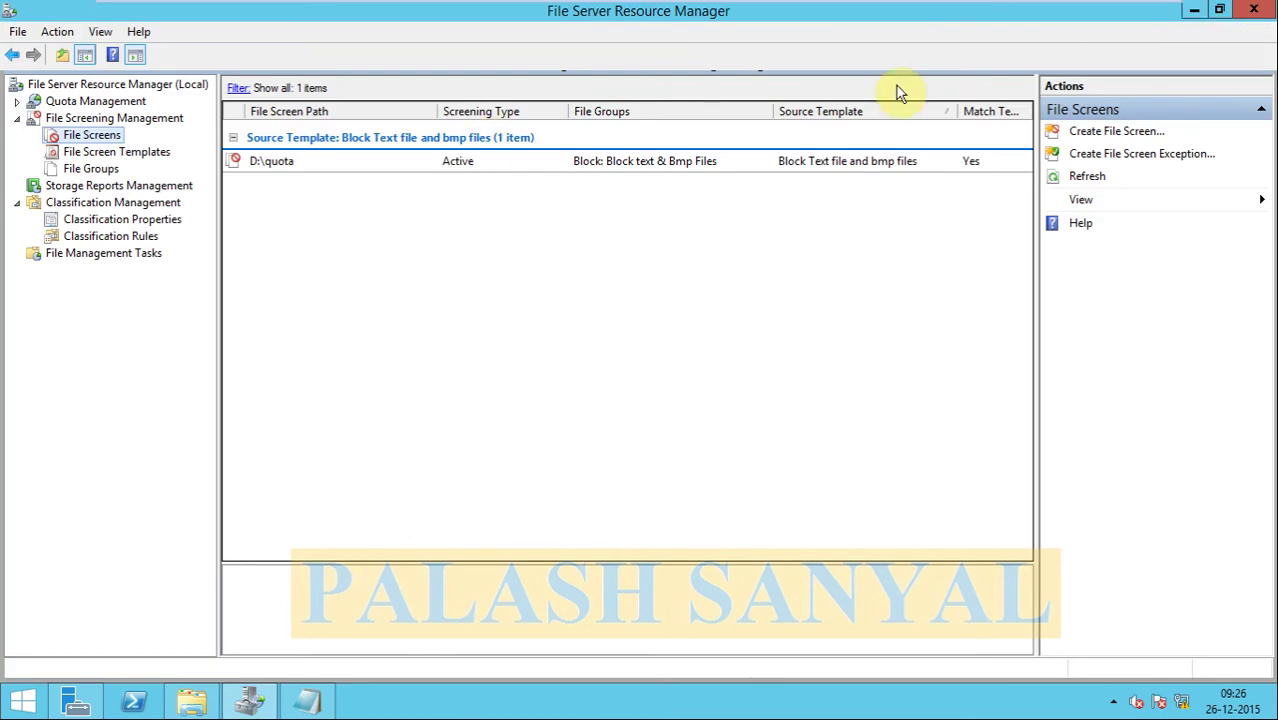
left_click(1195, 13)
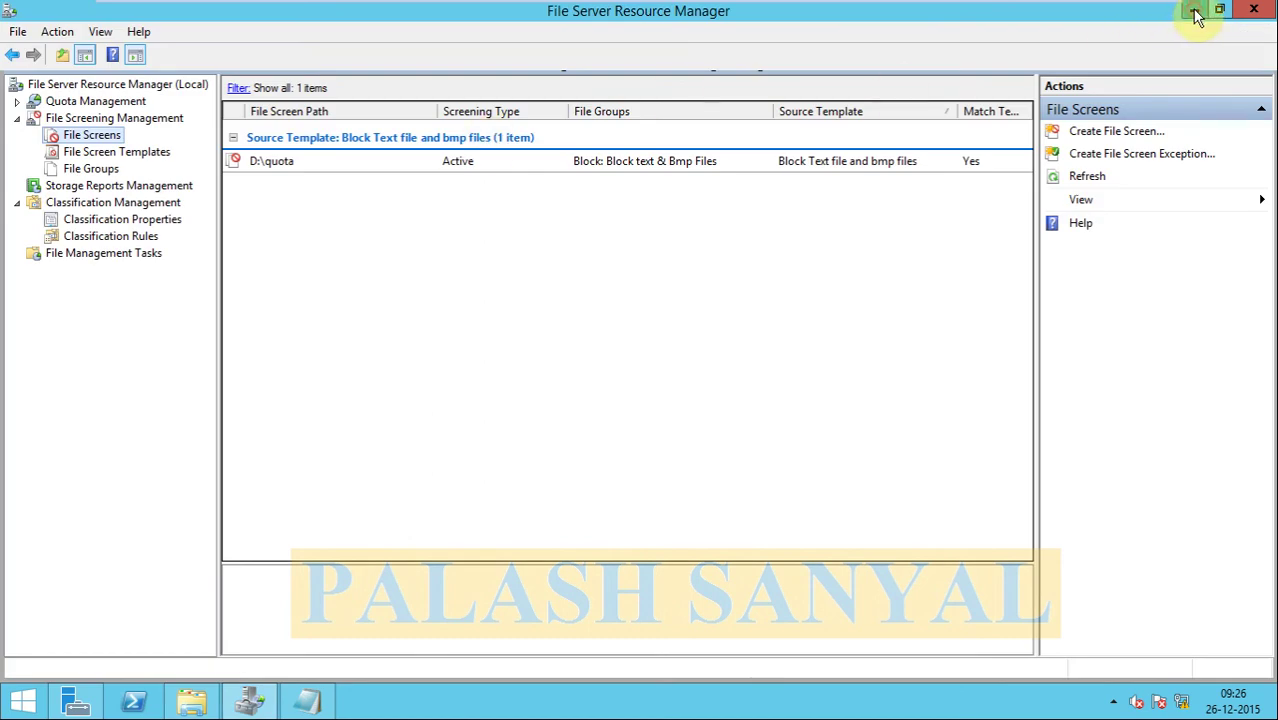
Step: Restore the Notepad closing notes and briefly highlight the facebook page address line
left_click(316, 704)
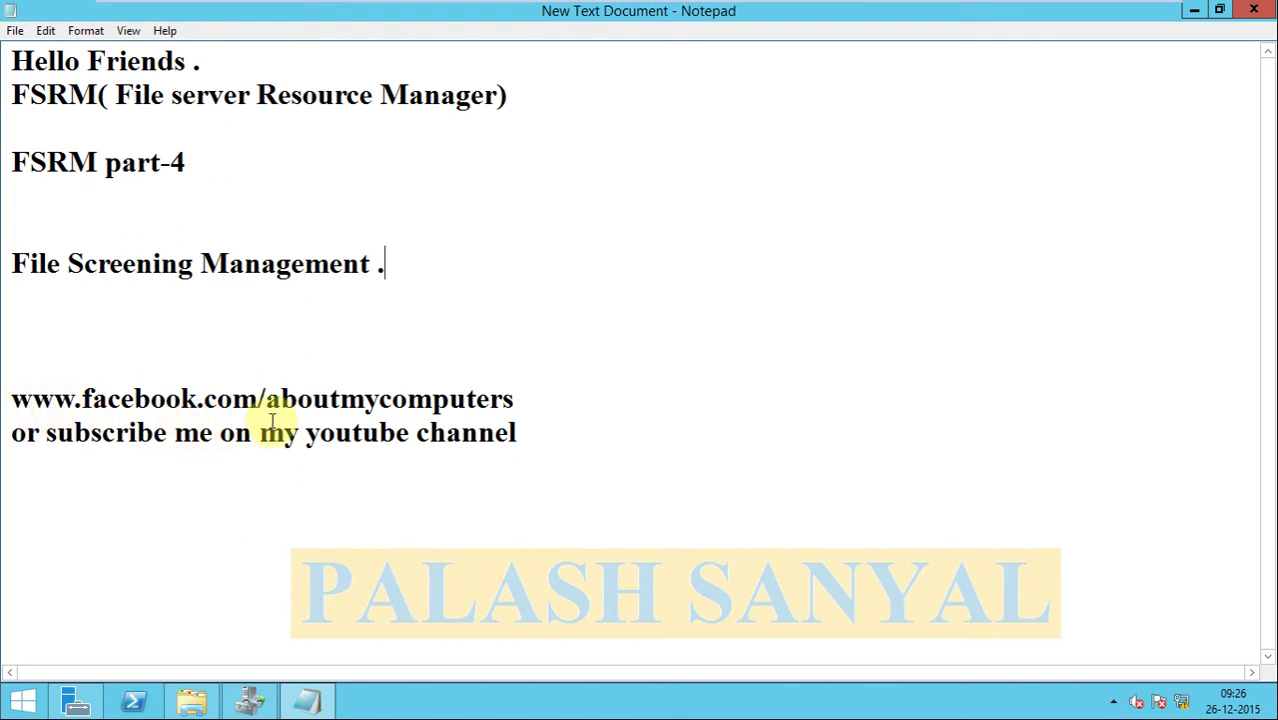
left_click_drag(515, 398, 2, 400)
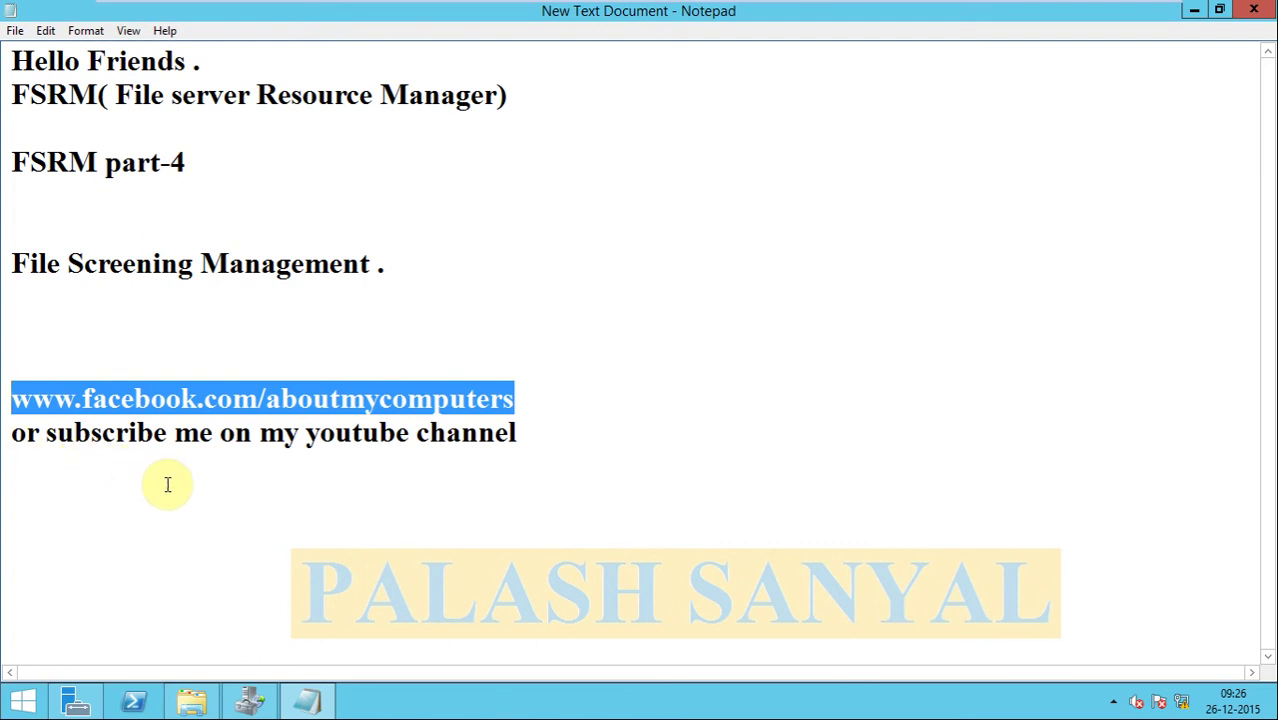
left_click(562, 437)
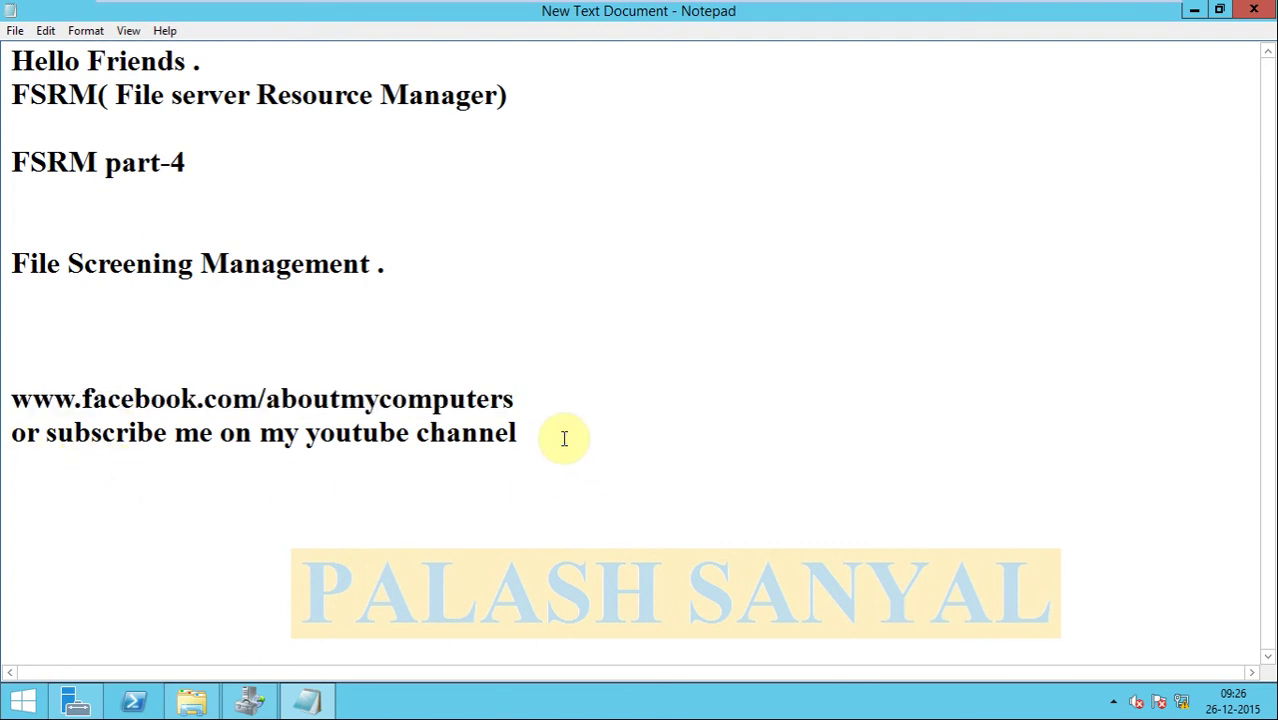